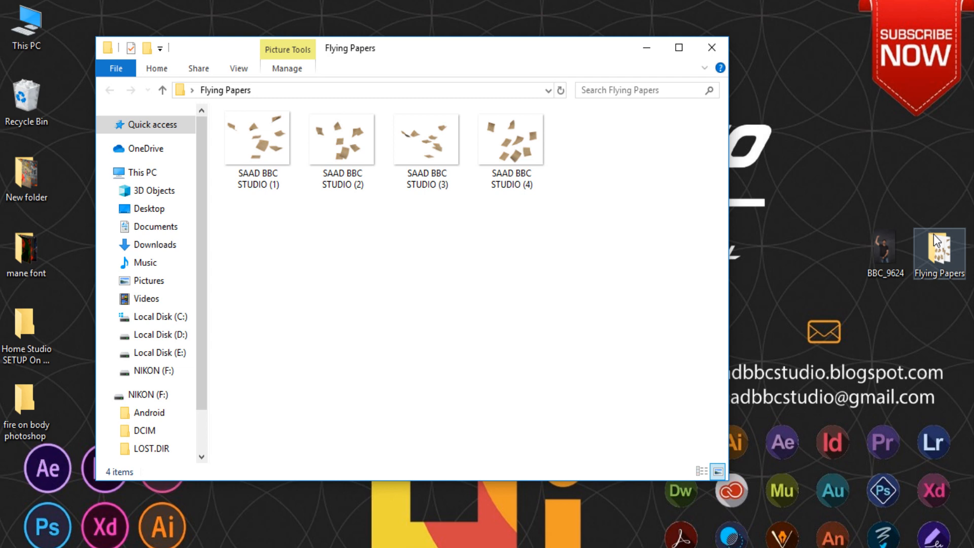
Step: Preview the four paper images in the Flying Papers folder, from number 4 back to 1, and close the viewer and folder
click(678, 47)
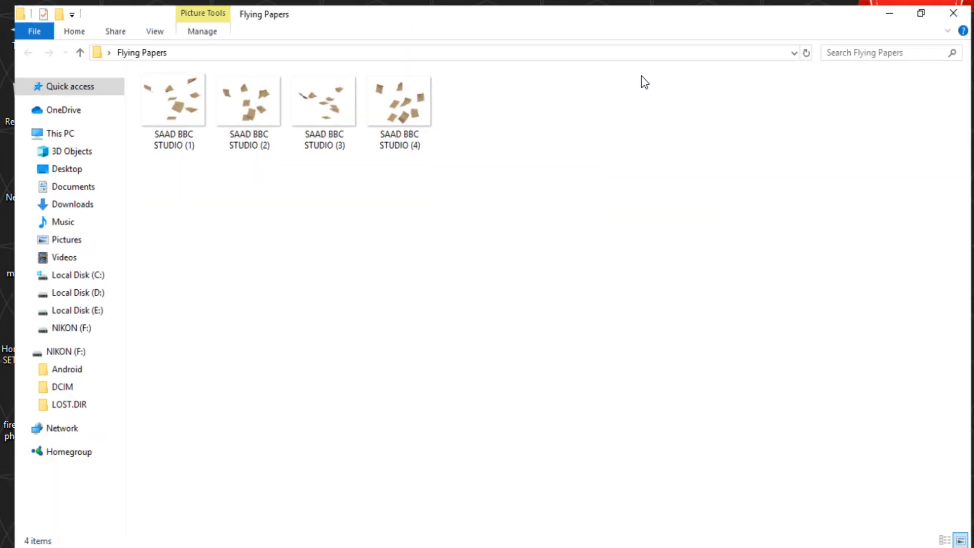
double_click(399, 101)
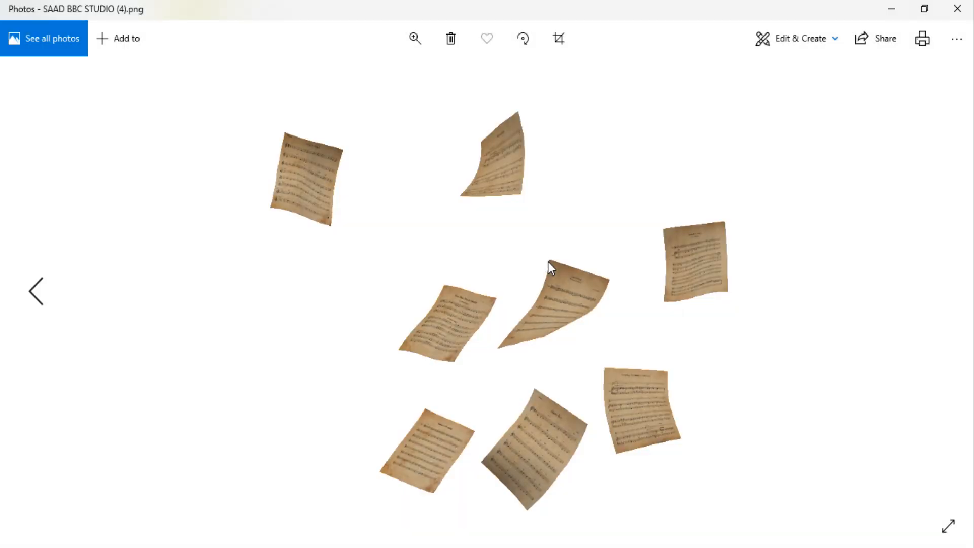
key(Left)
key(Left)
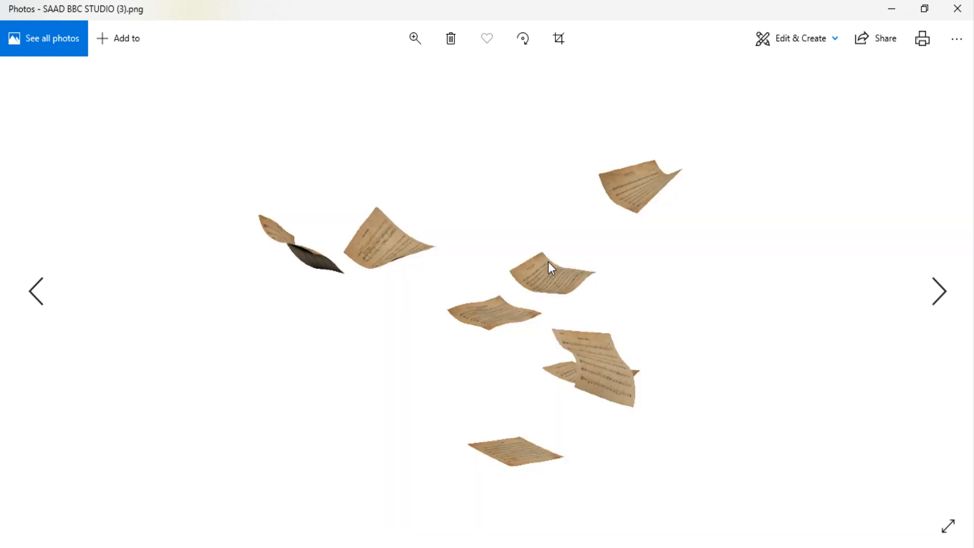
key(Left)
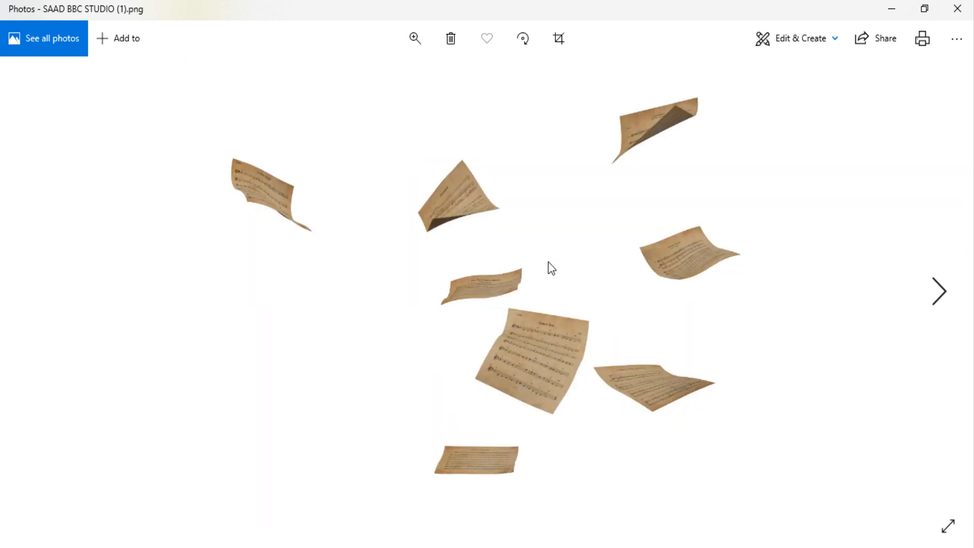
click(957, 9)
click(954, 6)
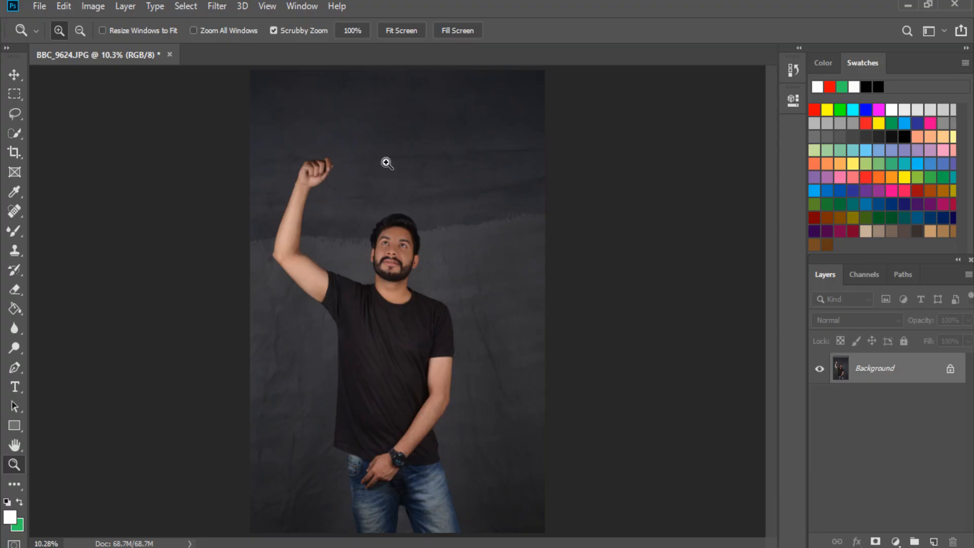
Step: In Photoshop, unlock the Background layer and scale the photo down to 88.86%, keeping it centred on the canvas's bottom edge
click(372, 249)
drag(368, 252, 348, 263)
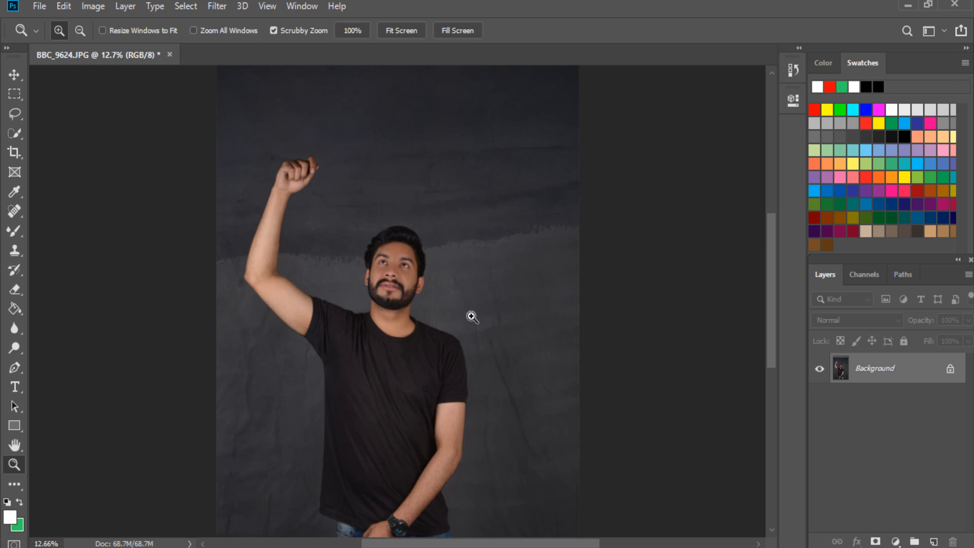
drag(469, 315, 439, 248)
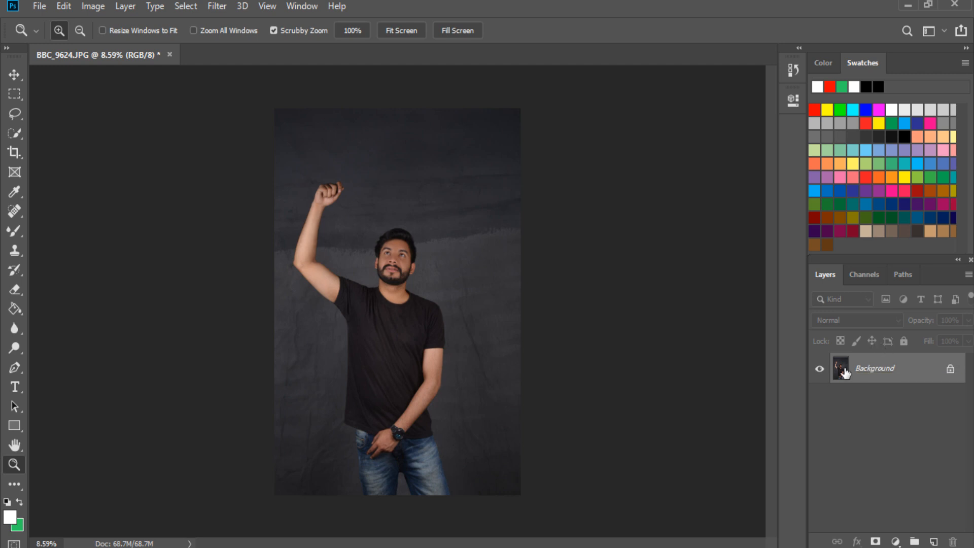
click(955, 372)
click(15, 75)
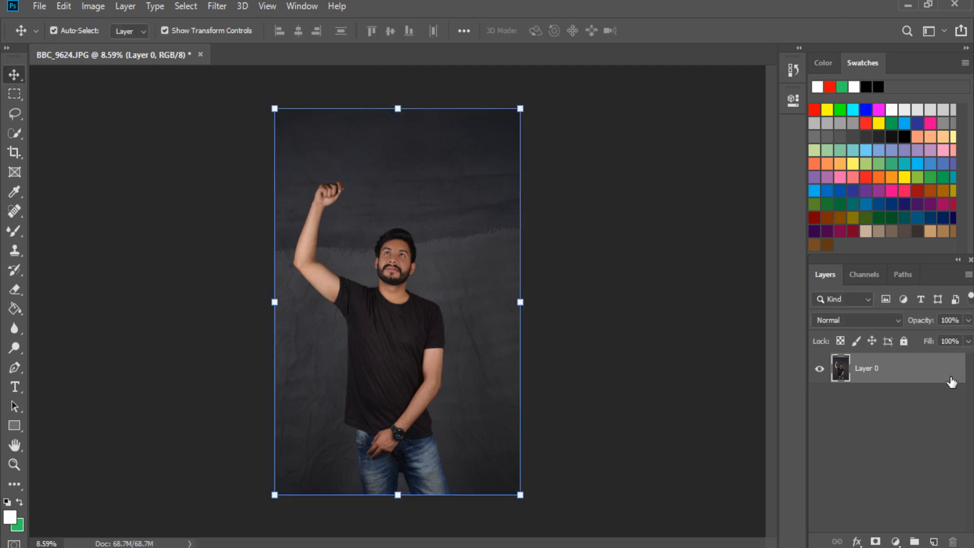
drag(524, 113, 497, 155)
drag(434, 209, 451, 207)
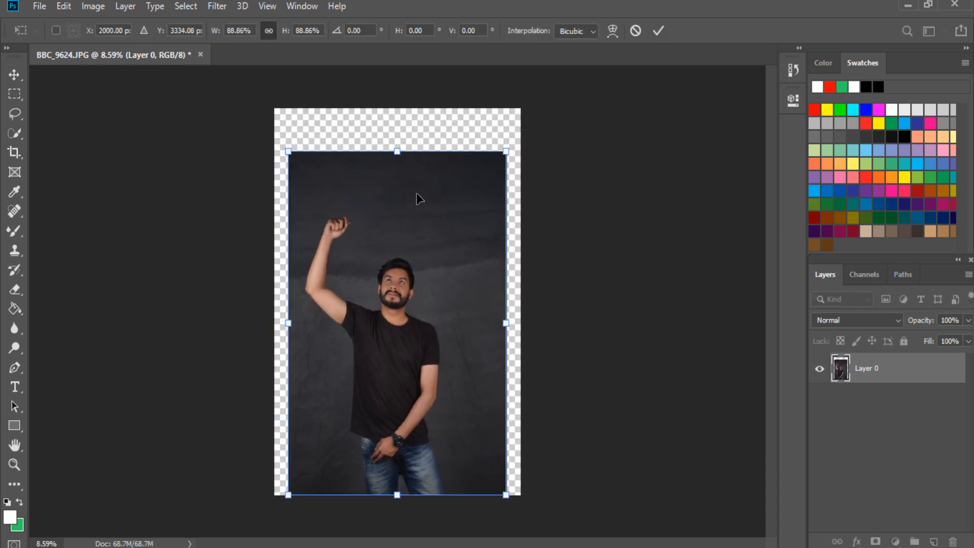
click(15, 464)
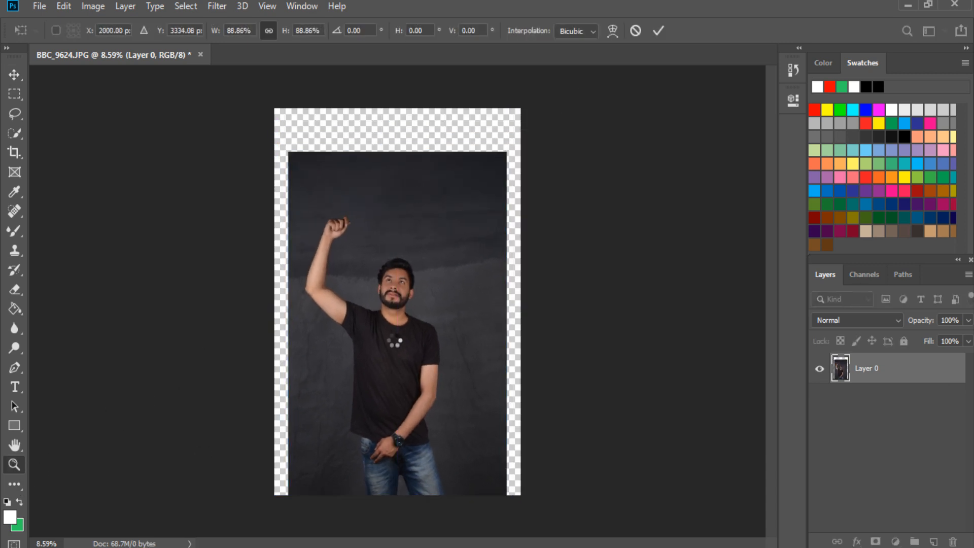
drag(380, 226, 380, 287)
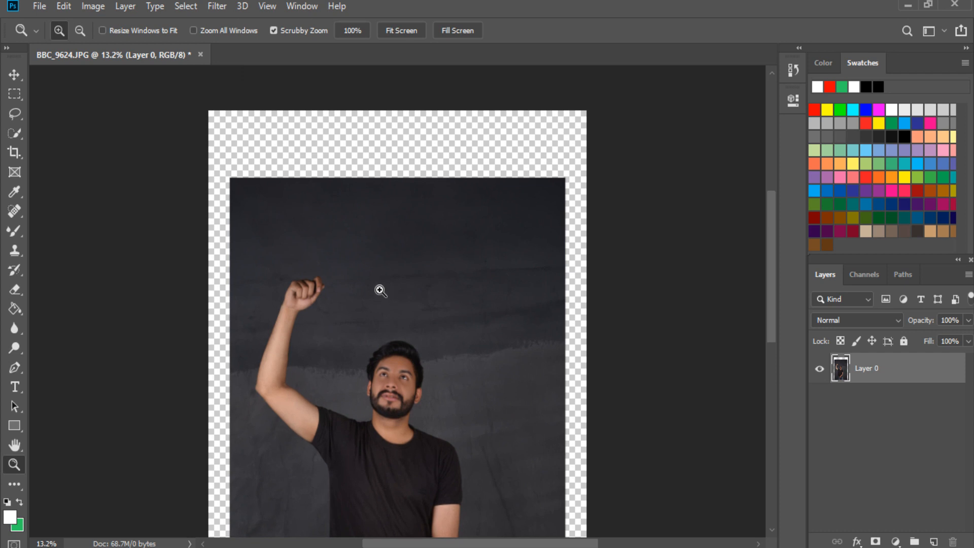
click(10, 517)
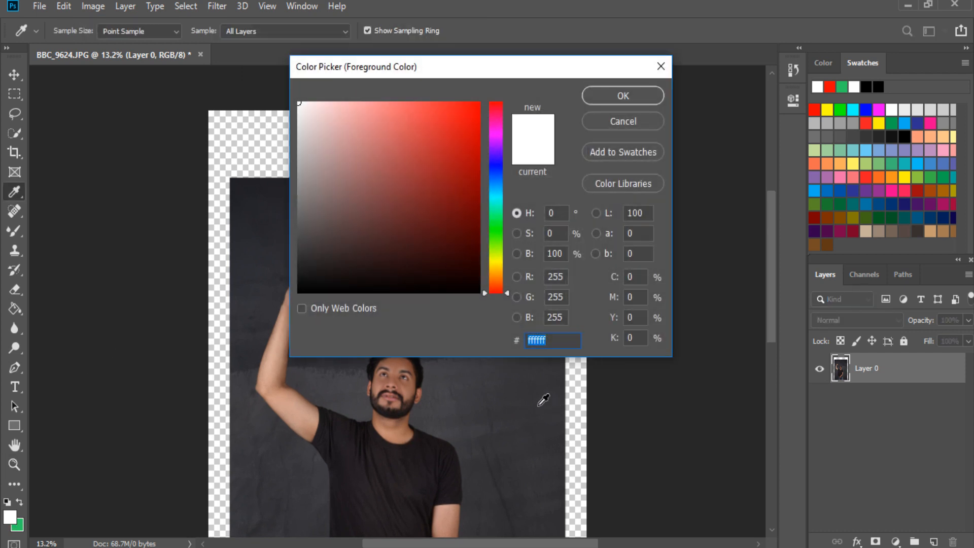
click(534, 395)
click(617, 123)
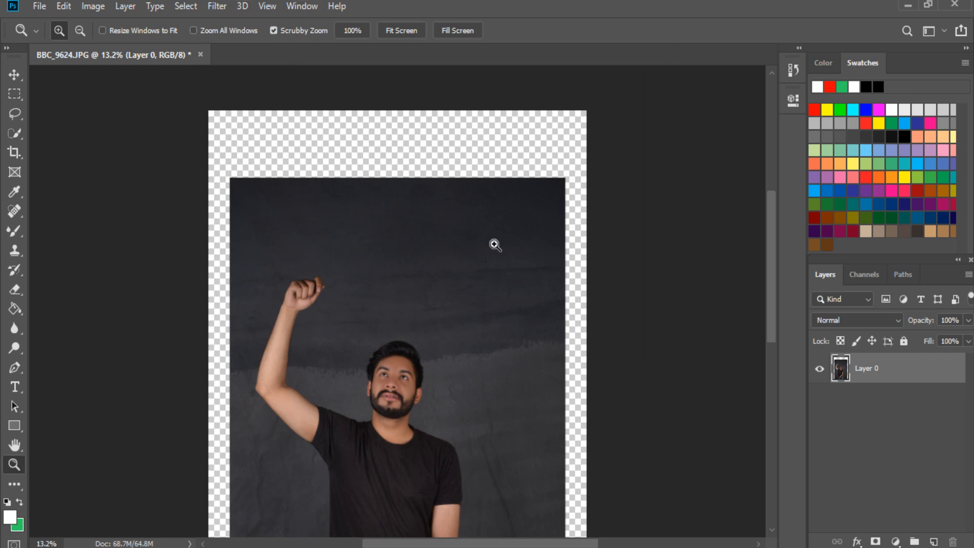
Step: Add a new empty layer and place it beneath the photo layer
scroll(395, 333, down, 2)
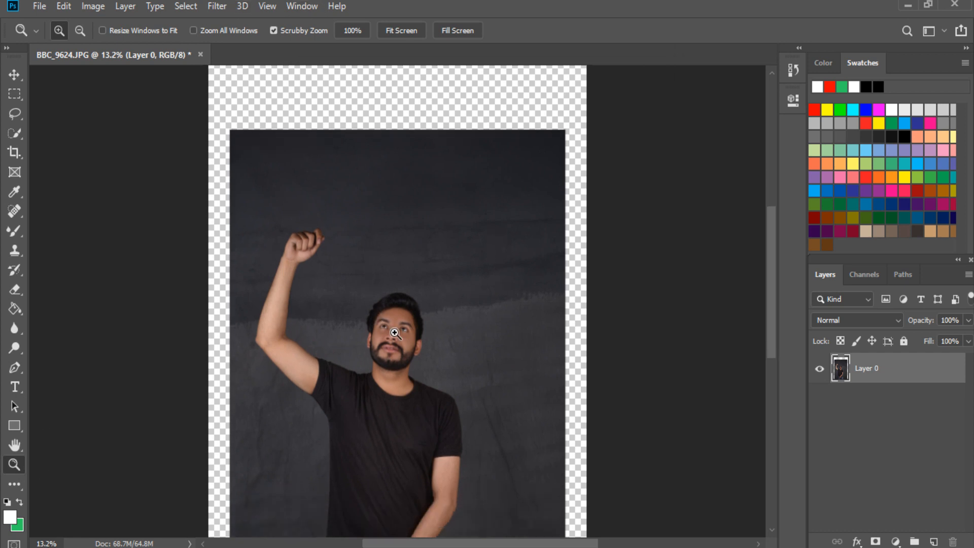
scroll(395, 332, down, 2)
right_click(430, 316)
click(445, 320)
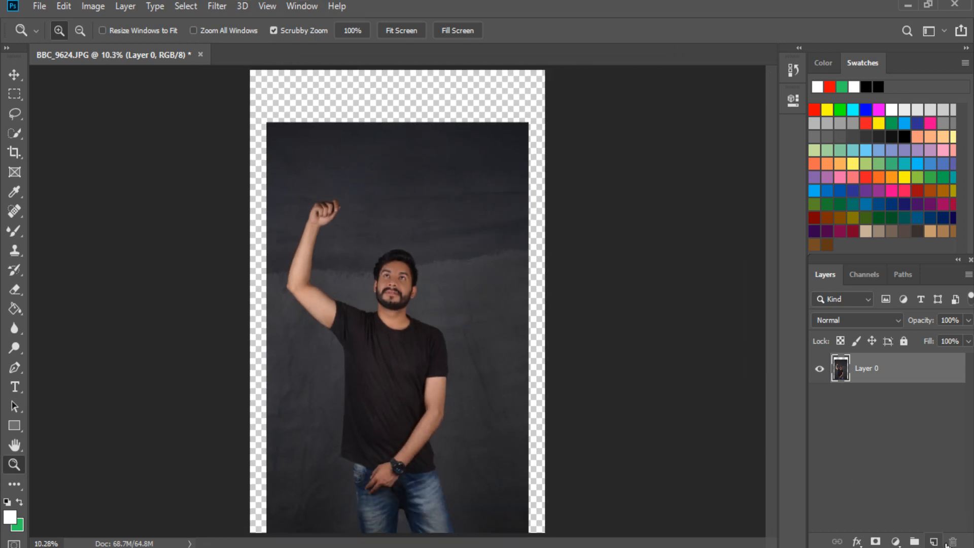
click(933, 541)
drag(881, 374, 839, 405)
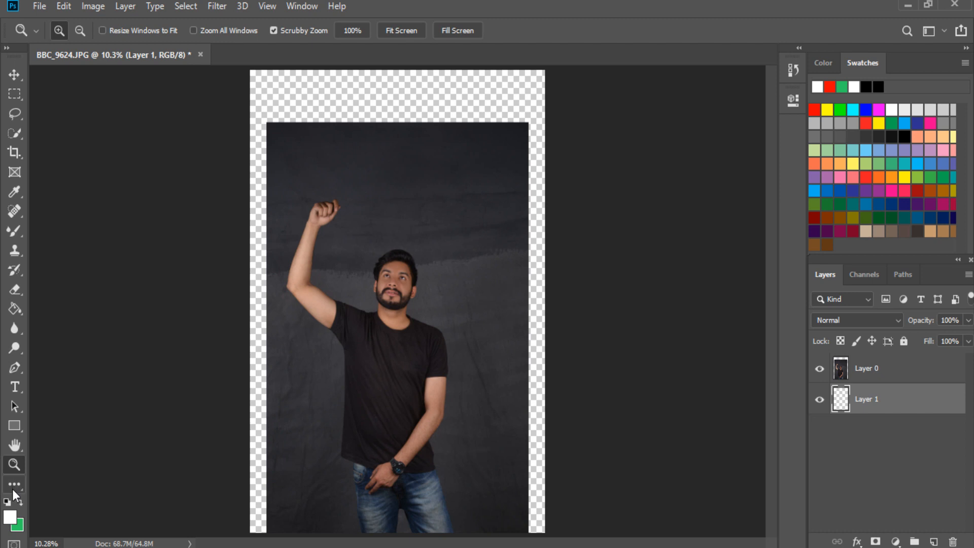
Step: Set the foreground colour to 38383a, sampled from the grey backdrop, and fill the empty layer with it using the Paint Bucket
click(12, 521)
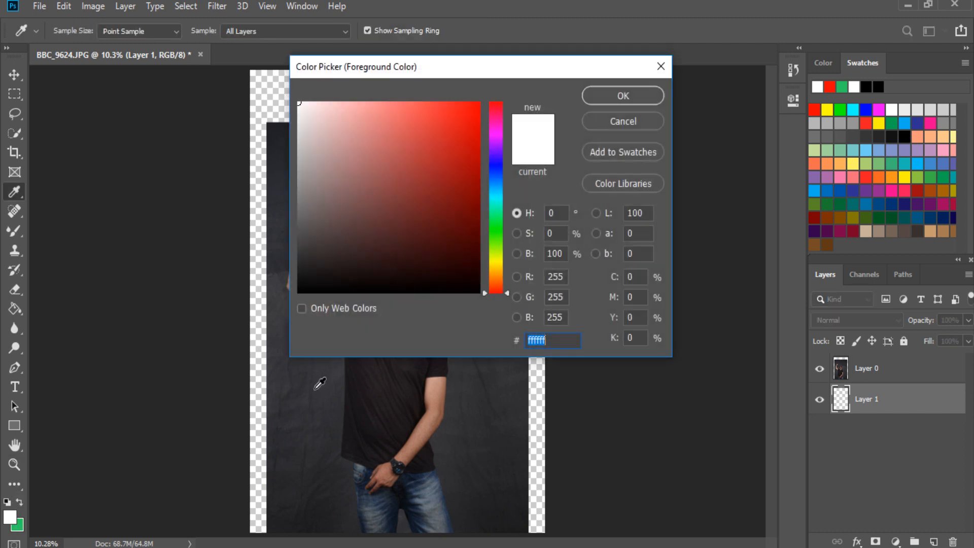
click(467, 401)
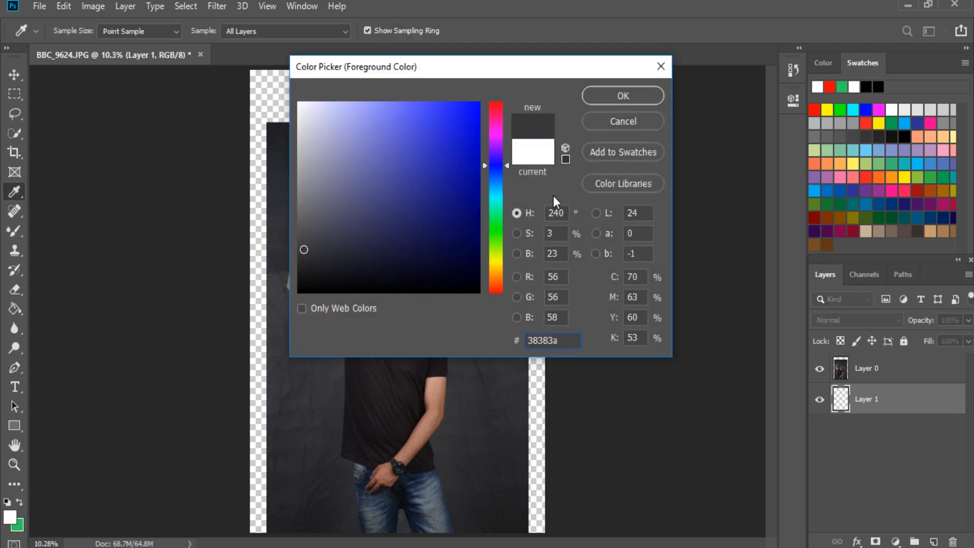
click(614, 95)
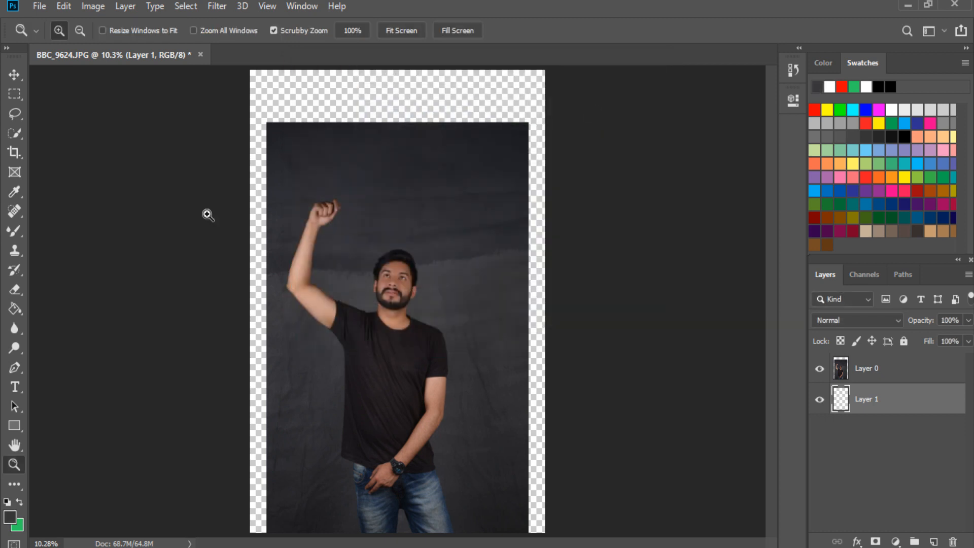
click(11, 309)
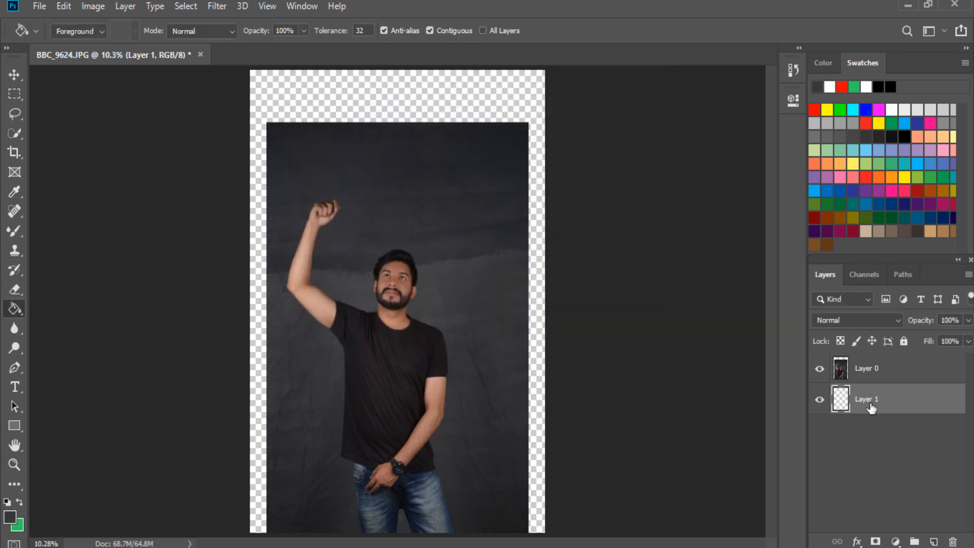
click(396, 104)
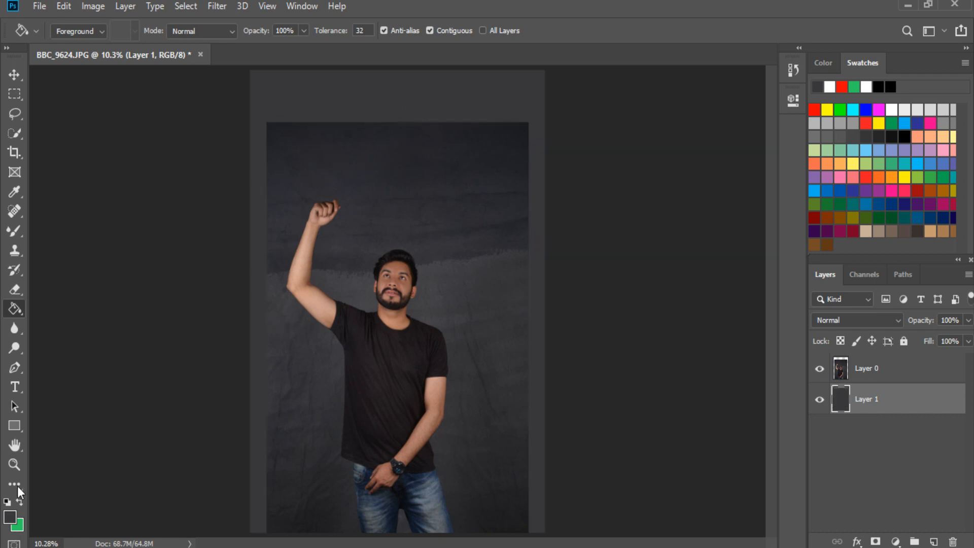
Step: Merge the photo and the grey fill into a single layer with Merge Visible
click(14, 464)
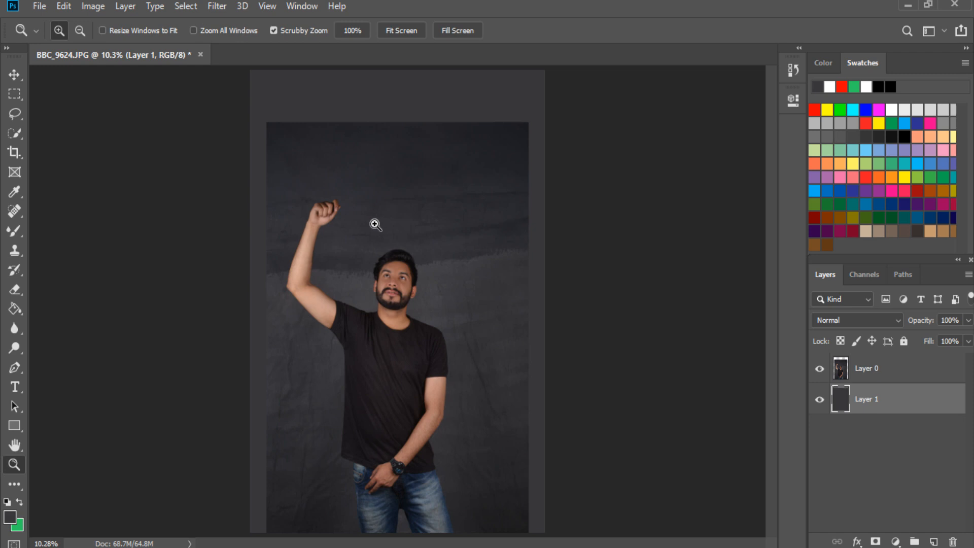
right_click(896, 372)
click(758, 454)
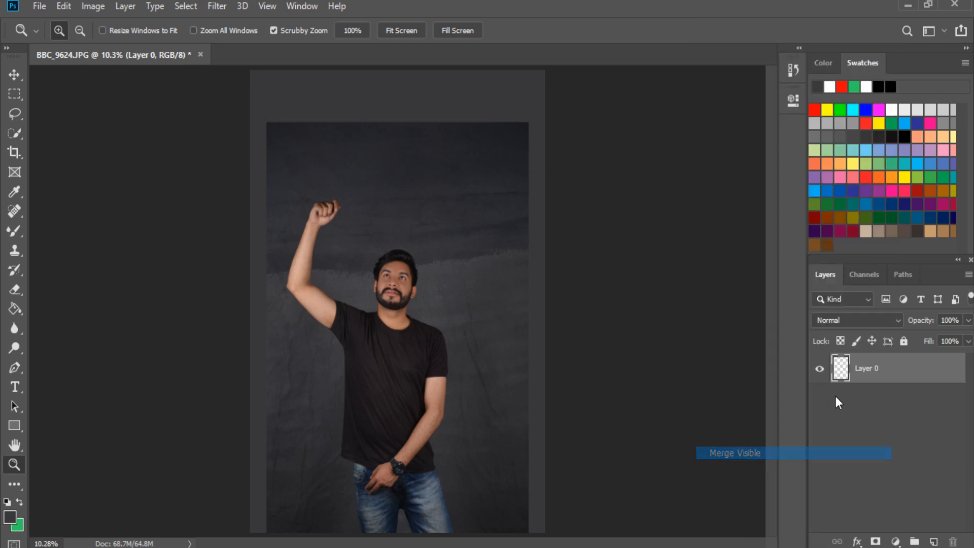
Step: Select the man automatically with the Select Subject command of the Quick Selection tool
drag(335, 268, 423, 351)
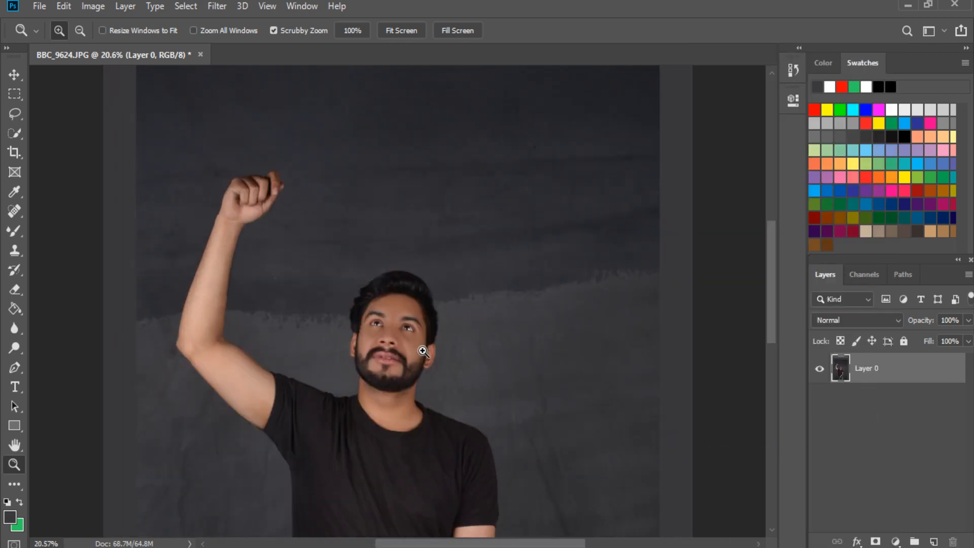
scroll(423, 351, up, 1)
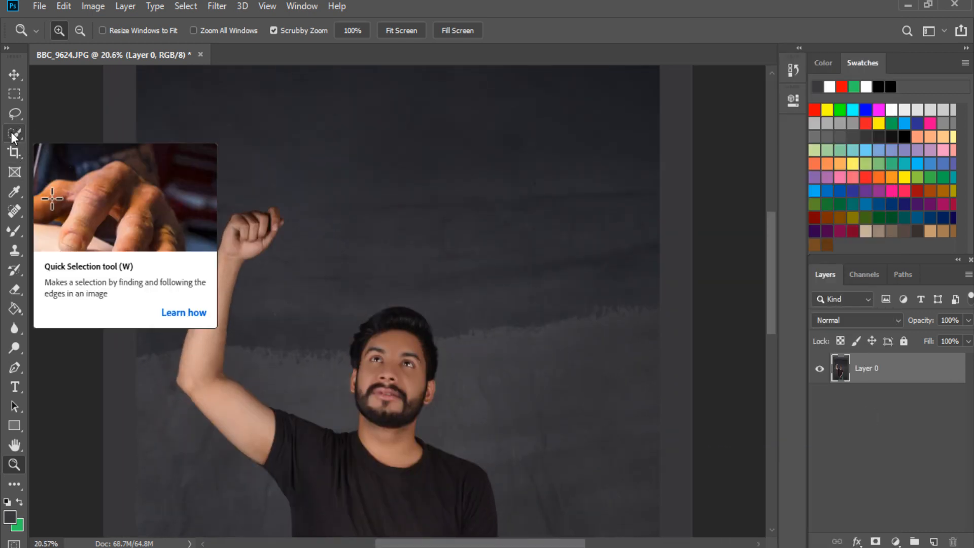
click(12, 132)
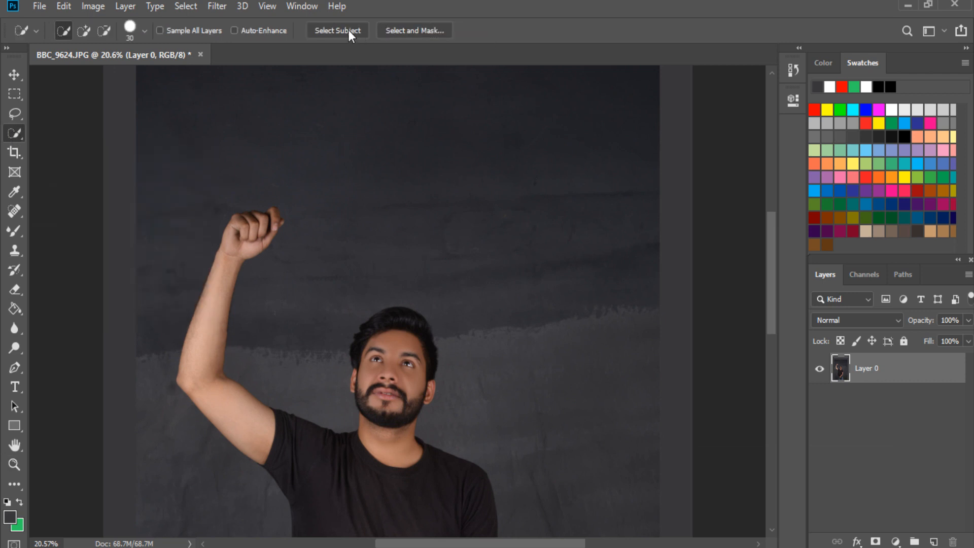
click(347, 29)
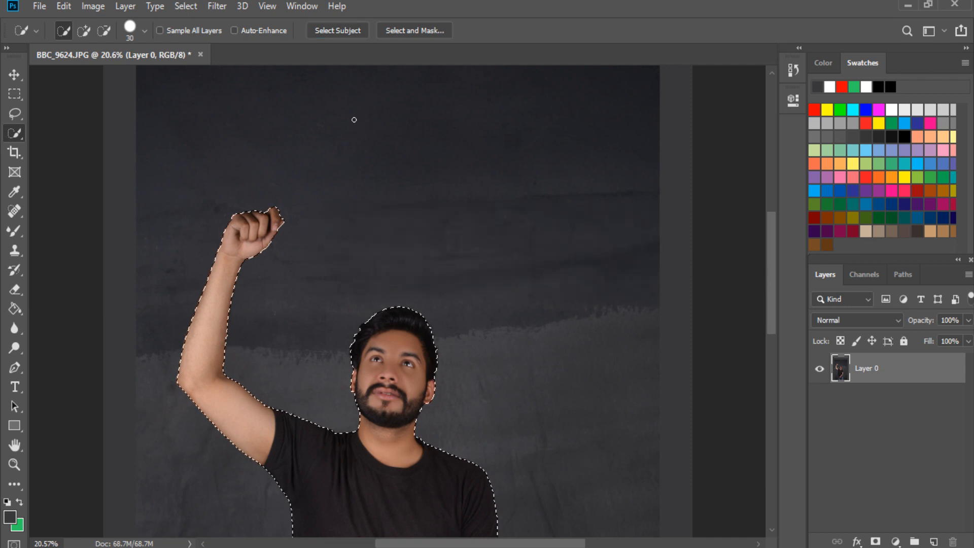
Step: Enlarge the Quick Selection brush to 50 and add the shirt area to the selection of the man
key(bracketright)
key(bracketright)
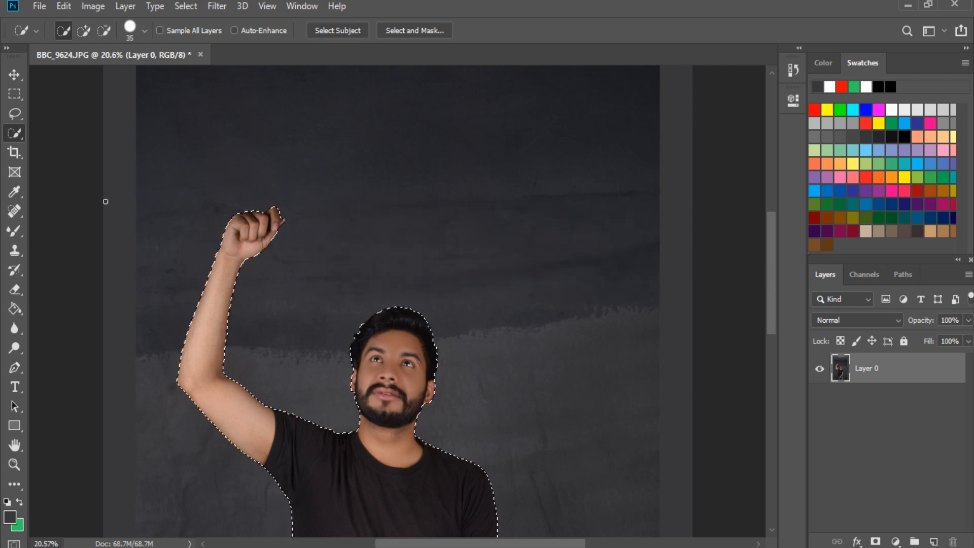
scroll(388, 349, down, 5)
scroll(406, 365, down, 1)
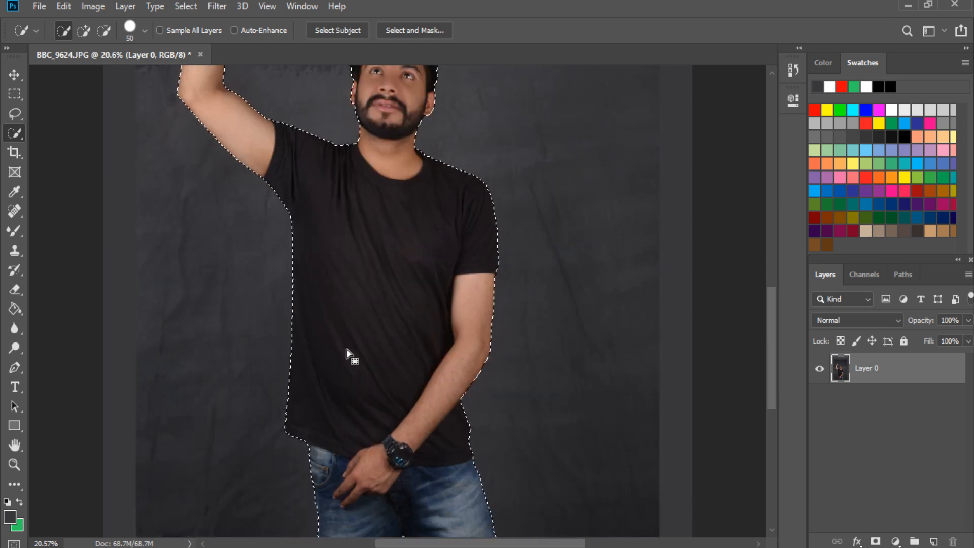
click(12, 216)
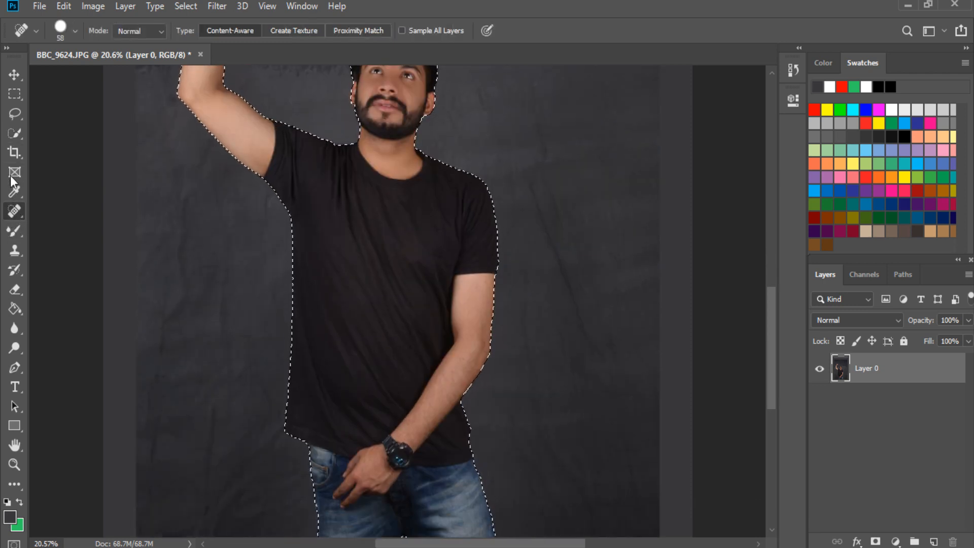
click(12, 133)
scroll(364, 284, down, 1)
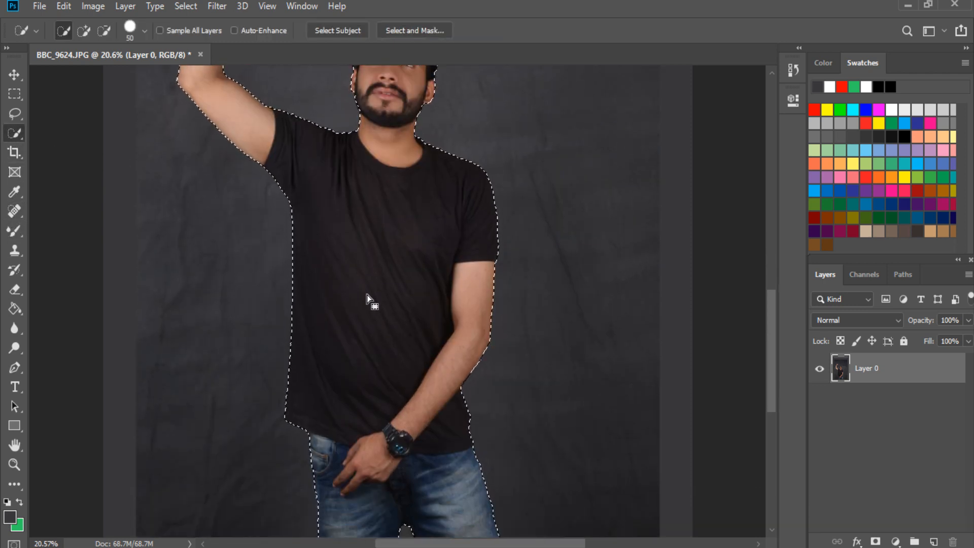
key(ctrl+d)
scroll(380, 307, down, 1)
click(376, 301)
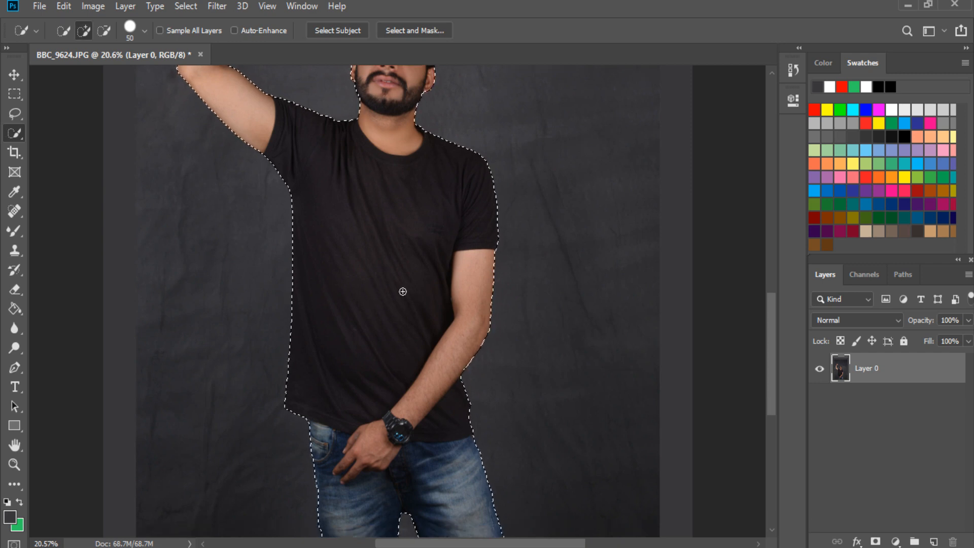
Step: Check the selection outline from the jeans up to the raised fist and copy the selected man onto a new layer
scroll(404, 286, down, 10)
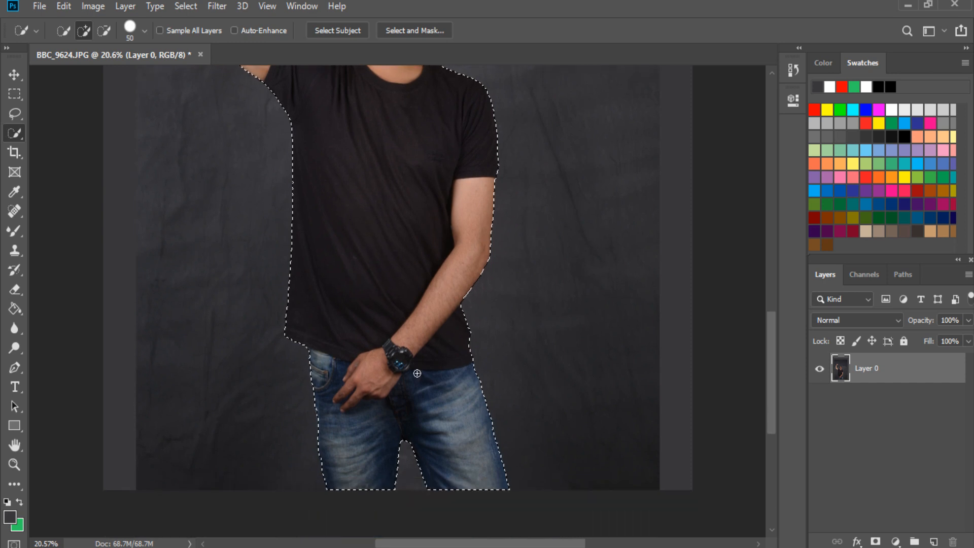
scroll(422, 362, up, 20)
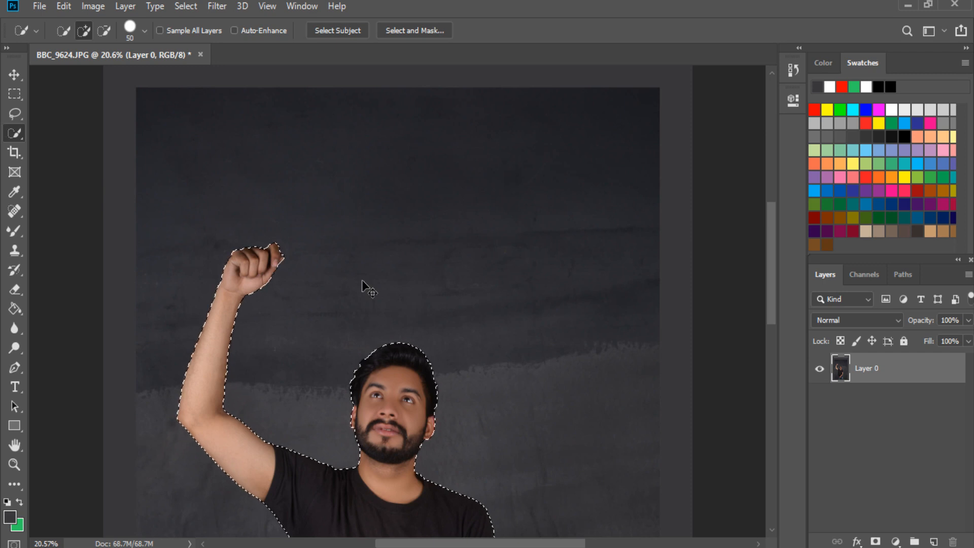
key(ctrl+j)
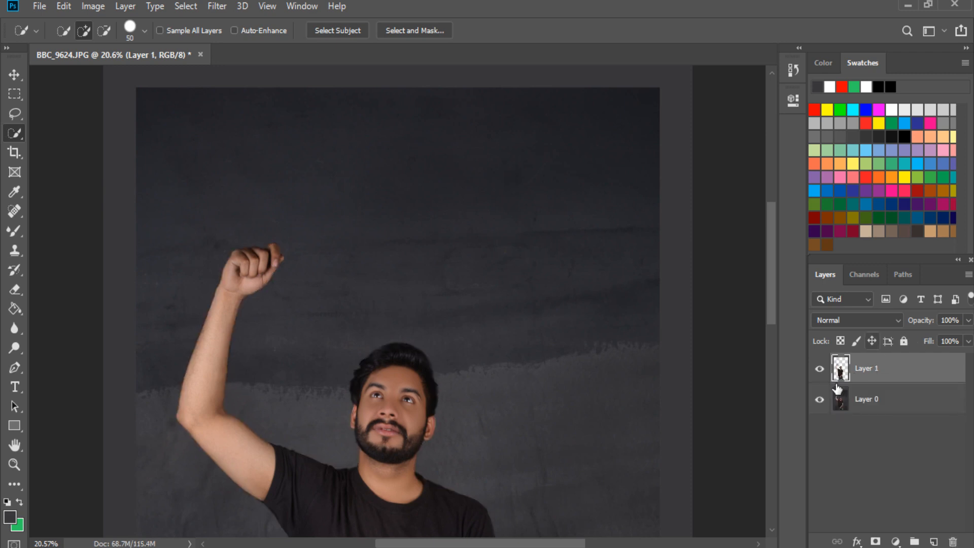
Step: Select the backdrop area of Layer 0 around the man's outline and copy it from that layer onto a new layer
click(820, 399)
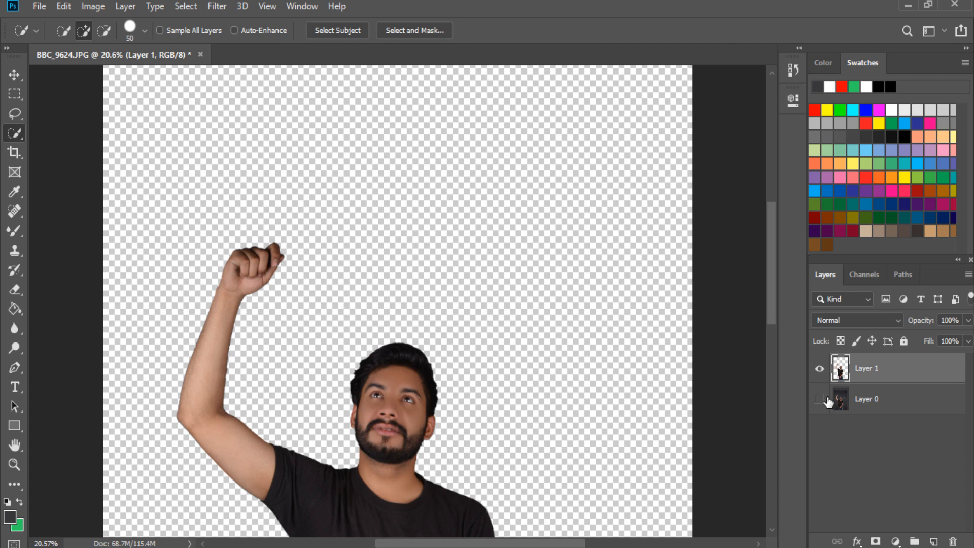
click(820, 399)
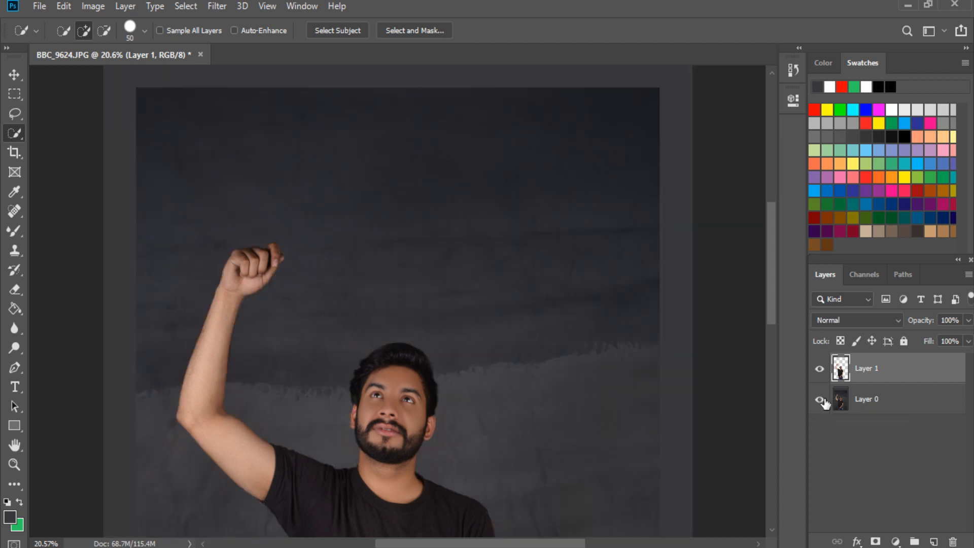
ctrl+click(843, 374)
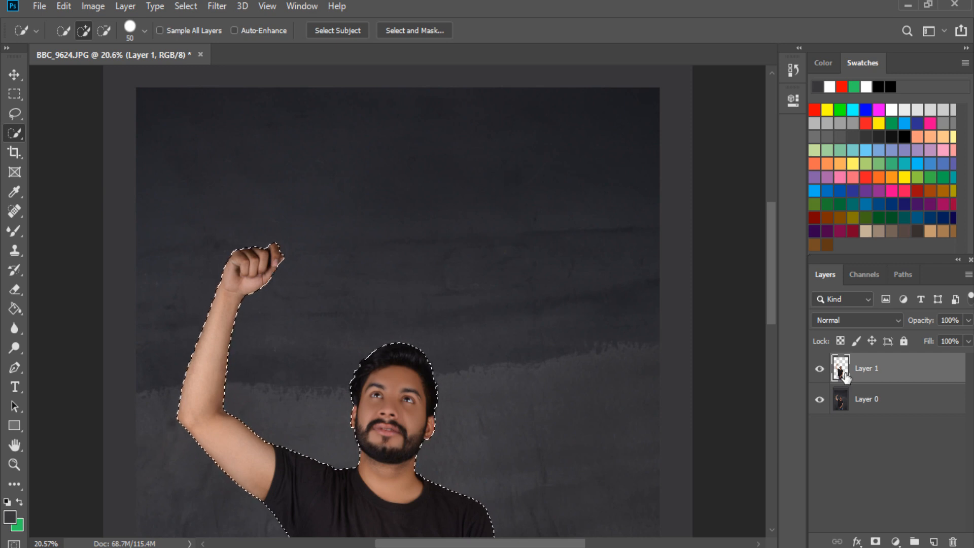
ctrl+click(840, 404)
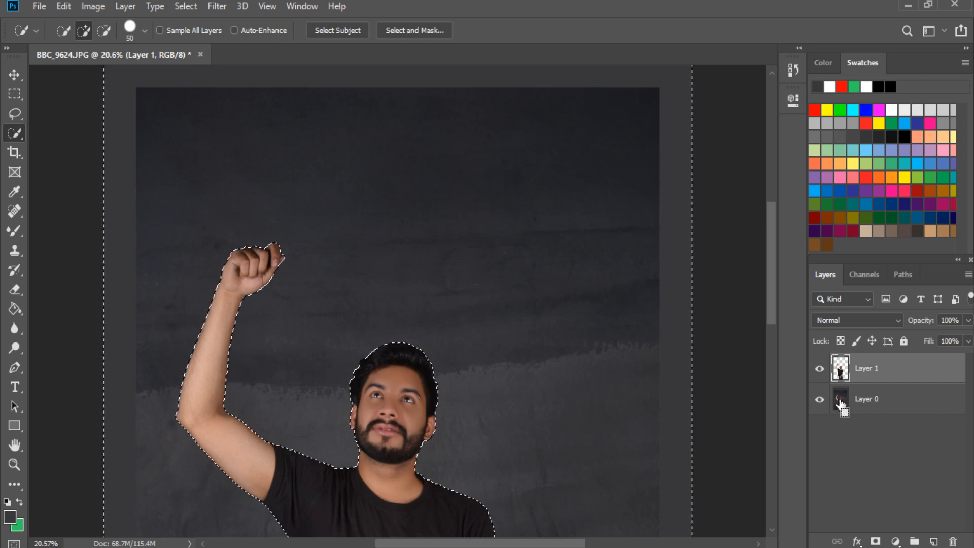
key(ctrl+j)
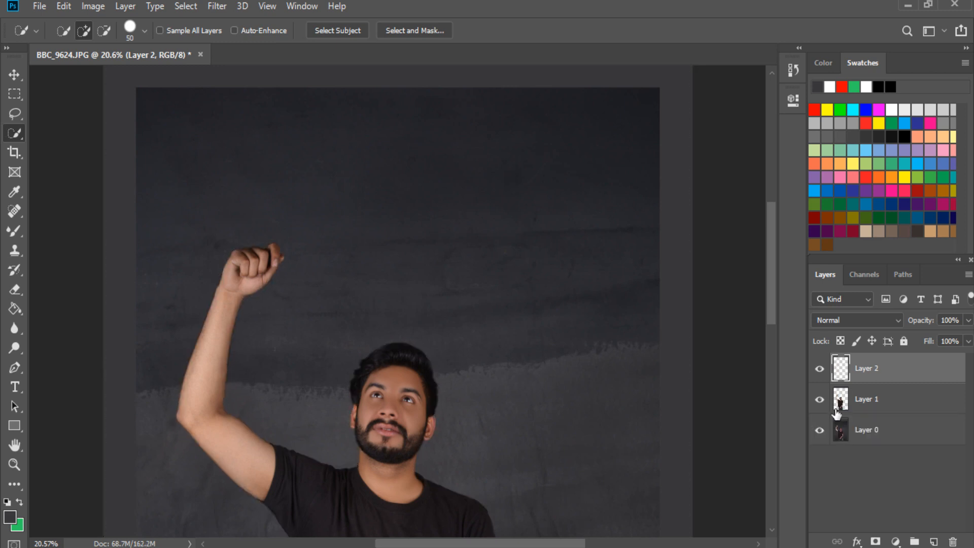
key(ctrl+z)
click(897, 404)
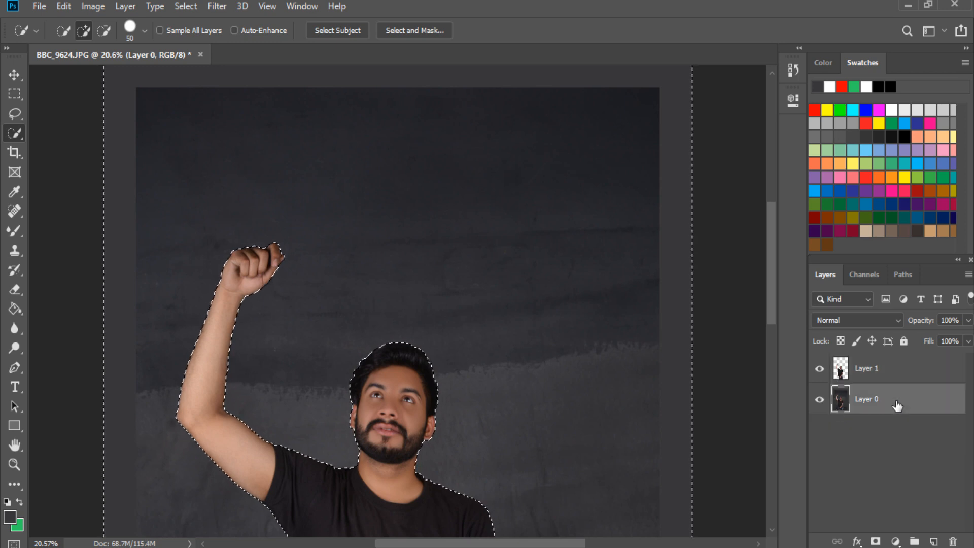
key(ctrl+j)
Step: Inspect the copied backdrop without the original photo and the man's cutout, and restore the visibility of both layers
click(819, 430)
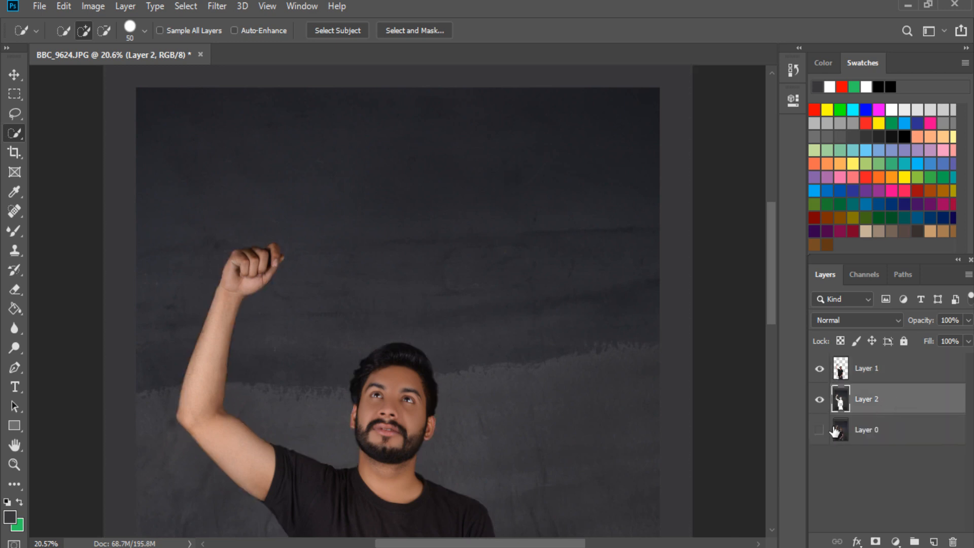
click(820, 368)
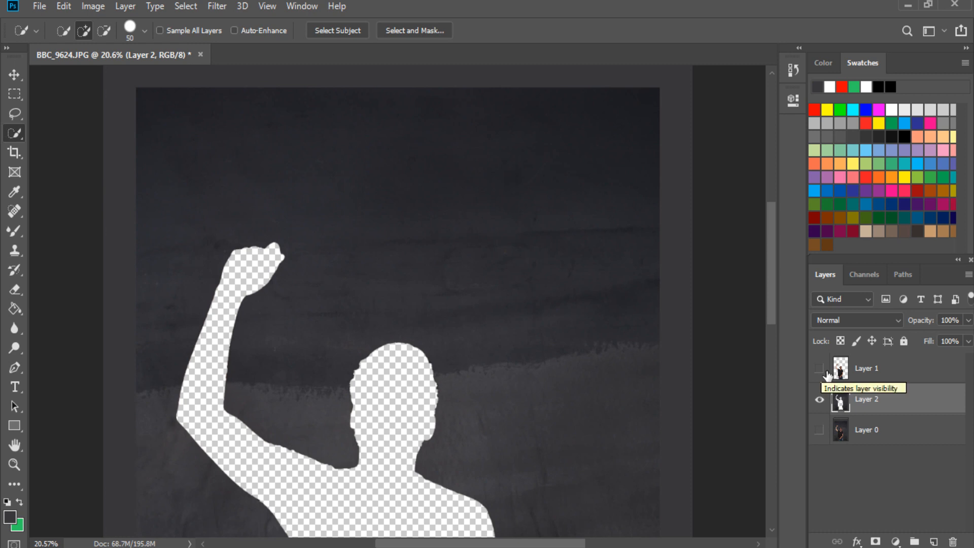
click(818, 368)
click(819, 429)
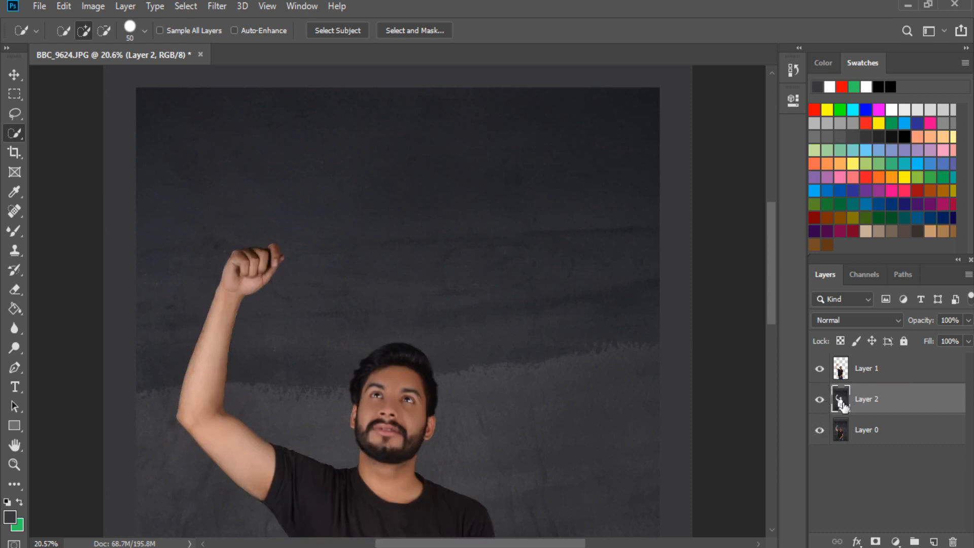
Step: Apply a Gaussian Blur with a radius of 190.6 pixels to the copied backdrop layer
click(218, 7)
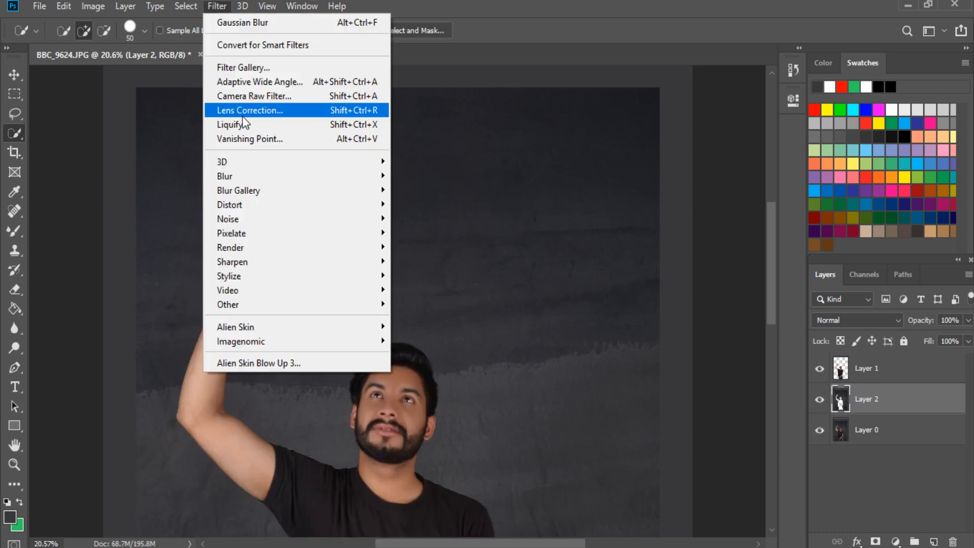
mouse_move(359, 197)
click(418, 234)
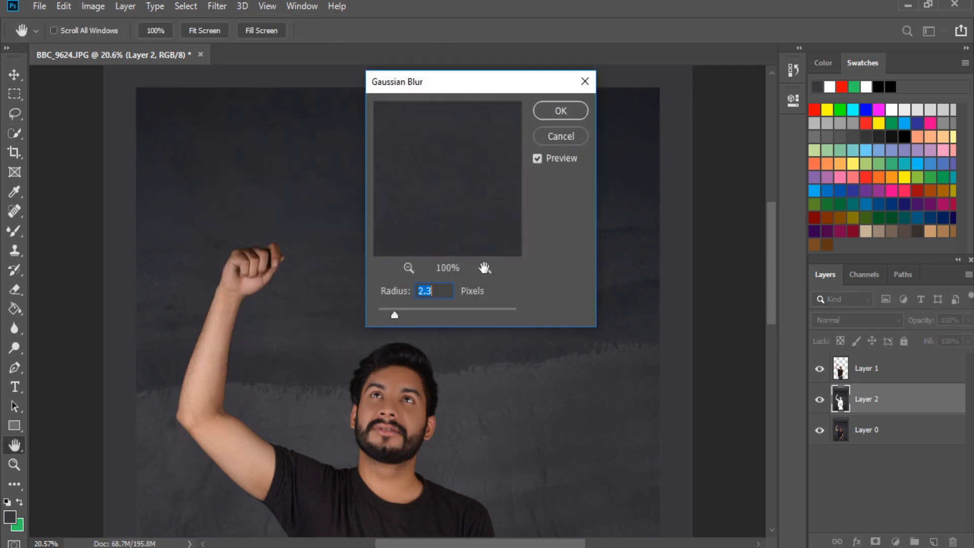
drag(477, 315, 489, 312)
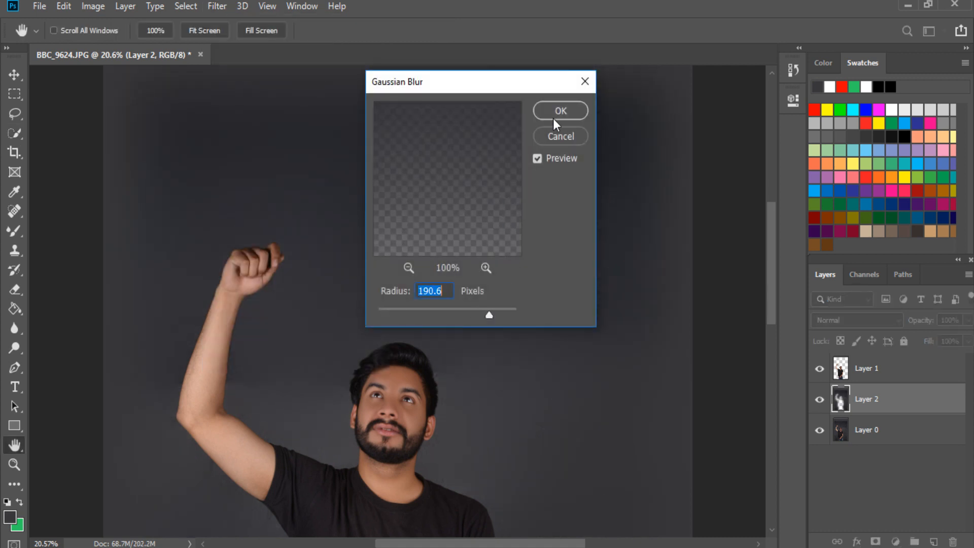
click(553, 116)
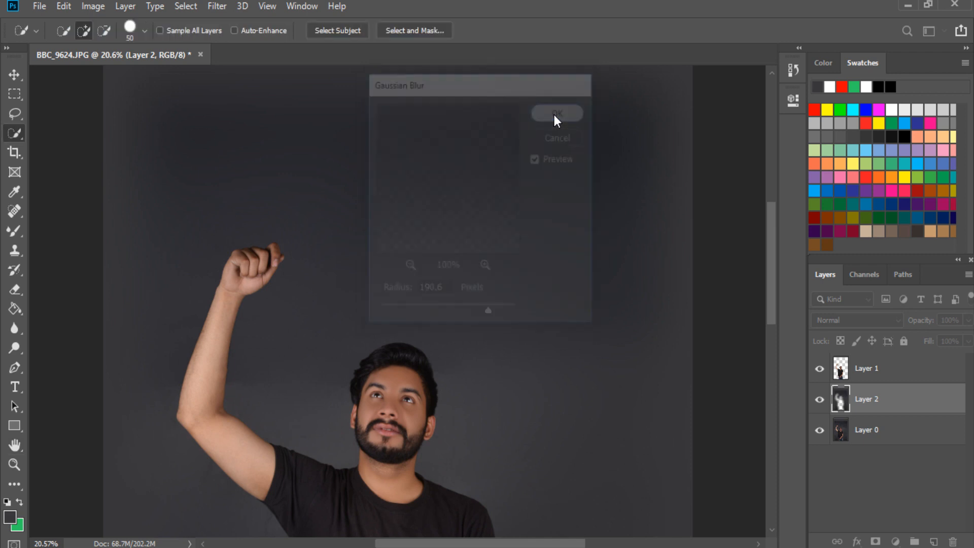
Step: Check the blurred backdrop across the whole image and merge its layer down into the original photo layer
click(14, 464)
right_click(365, 306)
click(384, 314)
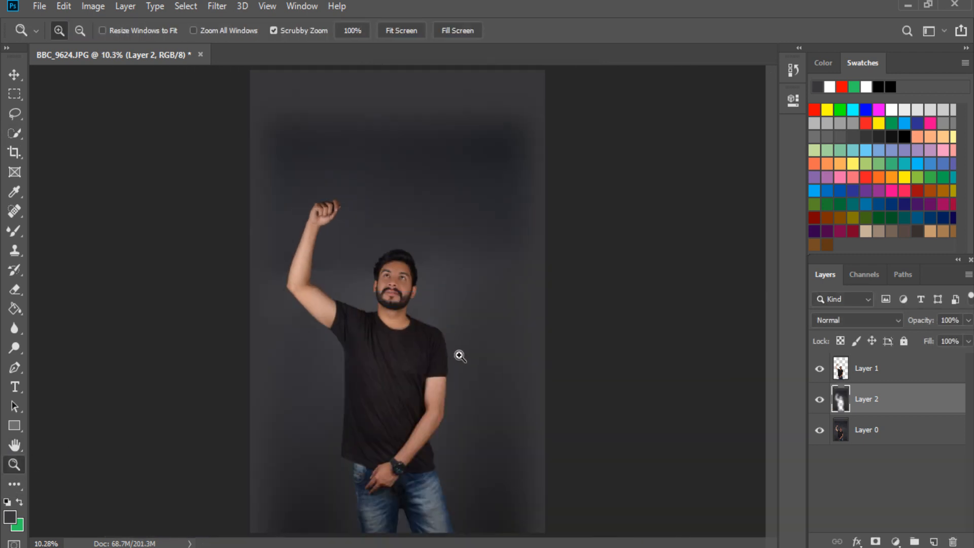
drag(459, 354, 428, 295)
drag(424, 245, 445, 300)
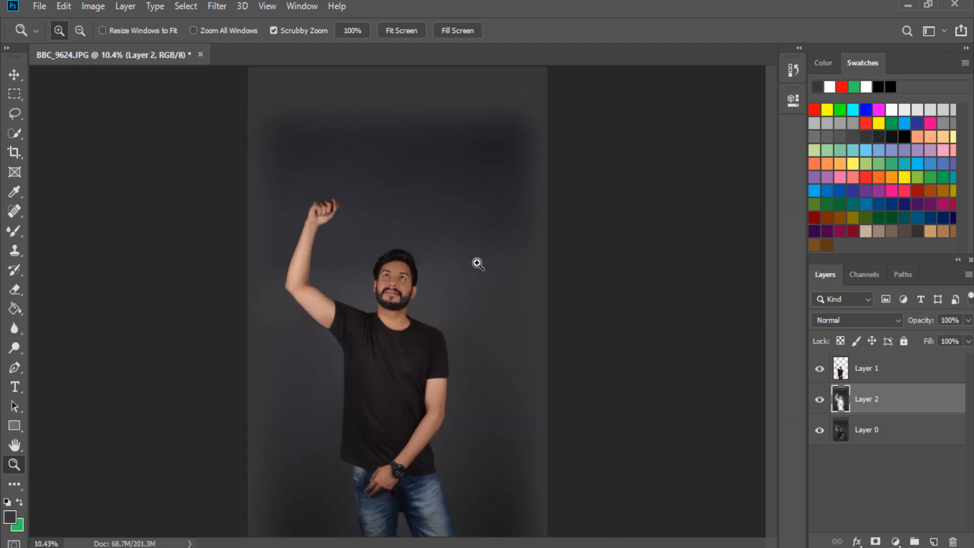
right_click(906, 404)
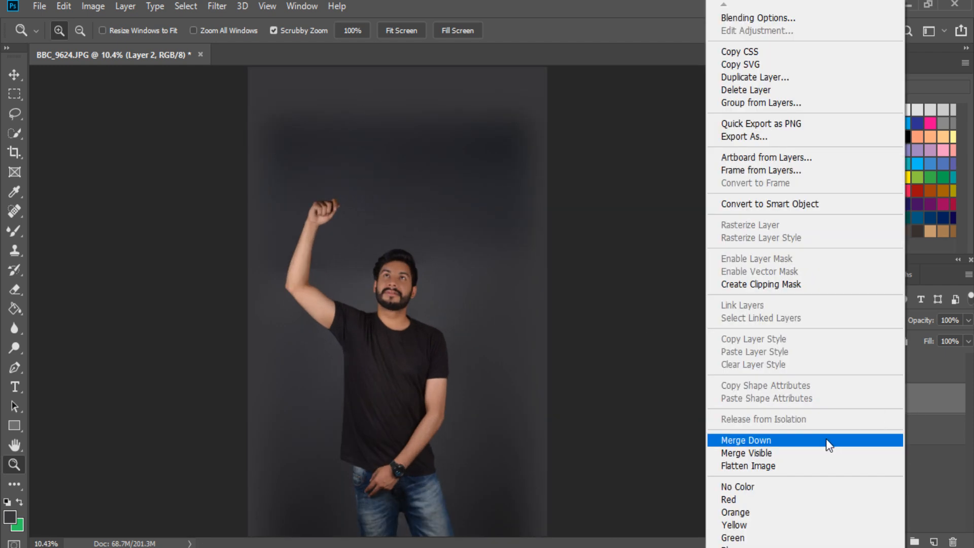
click(826, 438)
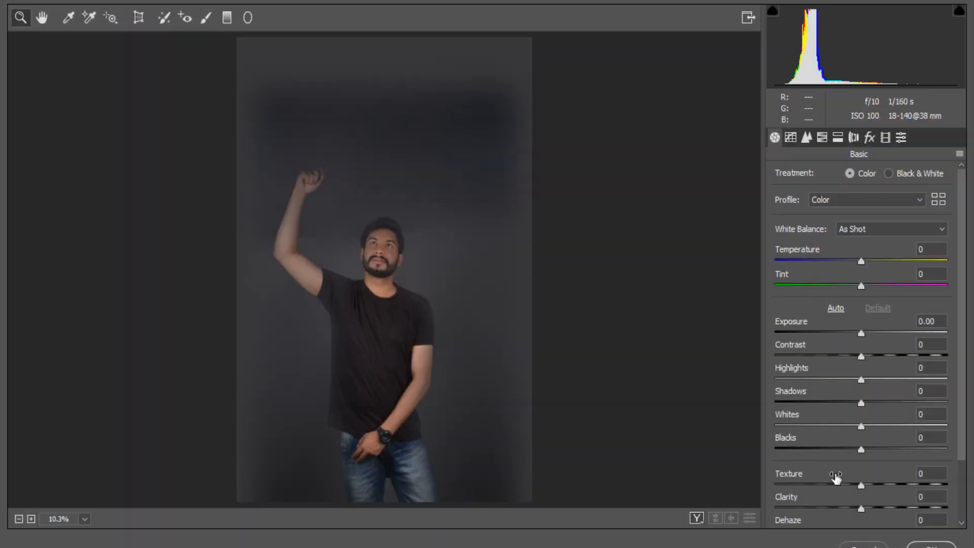
Step: Desaturate the backdrop layer with the Camera Raw Filter, setting Vibrance to -84 and Saturation to -100
scroll(843, 486, down, 3)
drag(855, 494, 789, 495)
drag(865, 516, 767, 514)
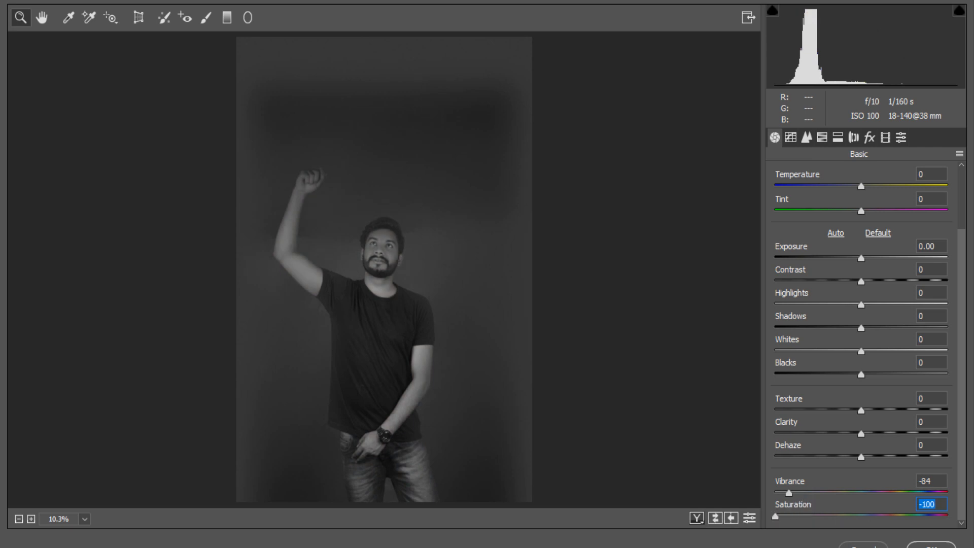
click(930, 544)
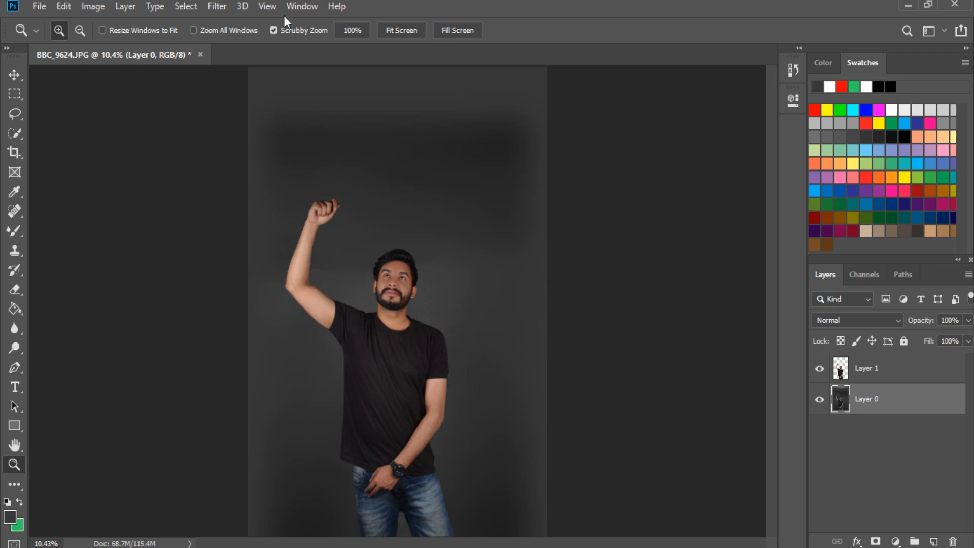
Step: Open the images SAAD BBC STUDIO (1), (2) and (4) from the Flying Papers folder on the Desktop
click(39, 6)
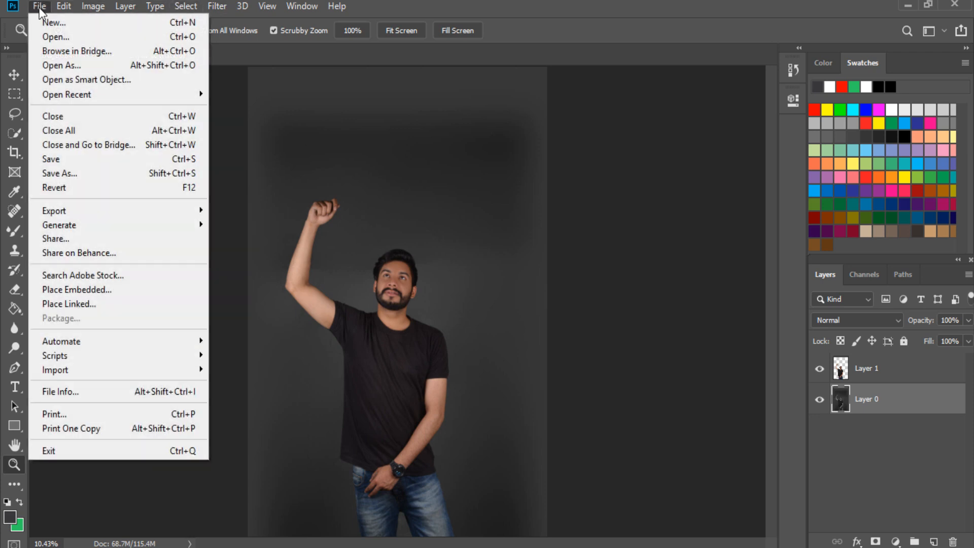
click(49, 35)
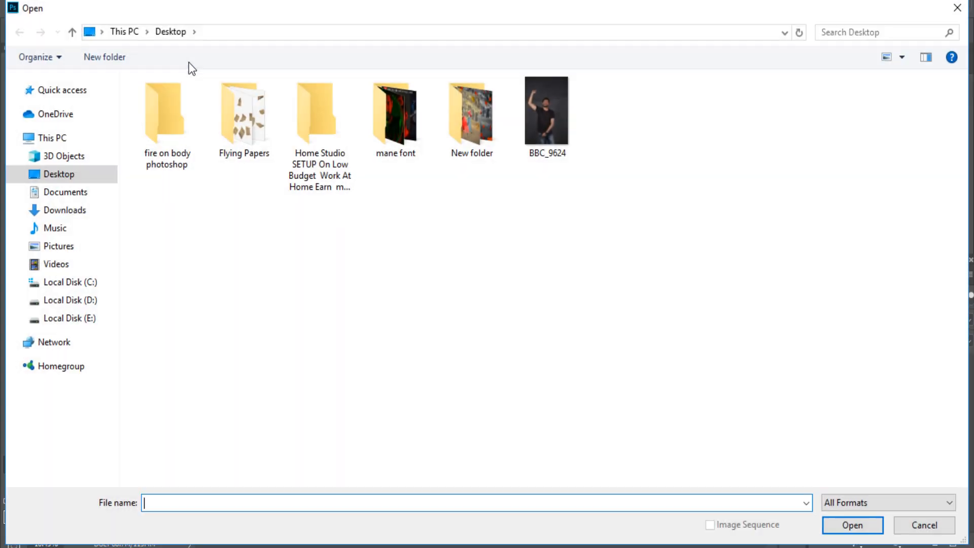
double_click(253, 142)
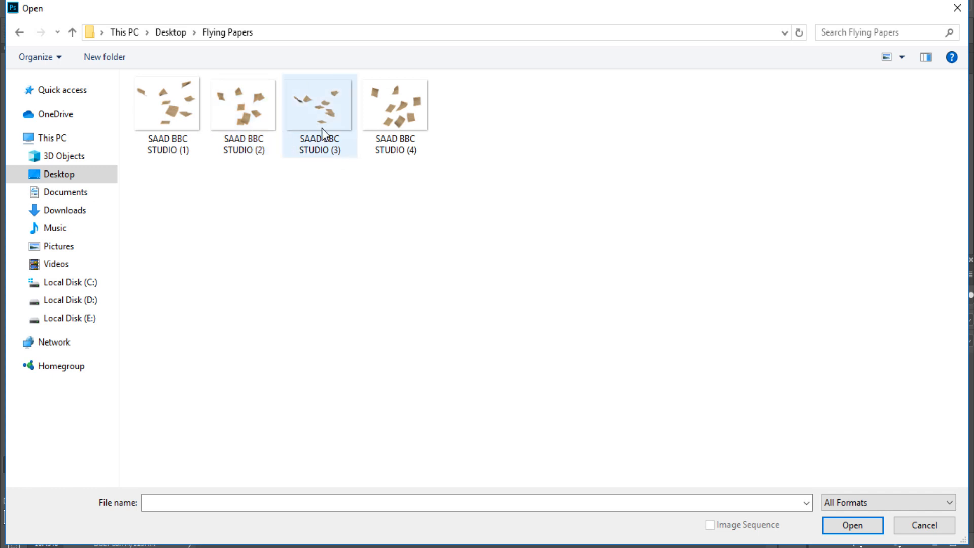
click(400, 119)
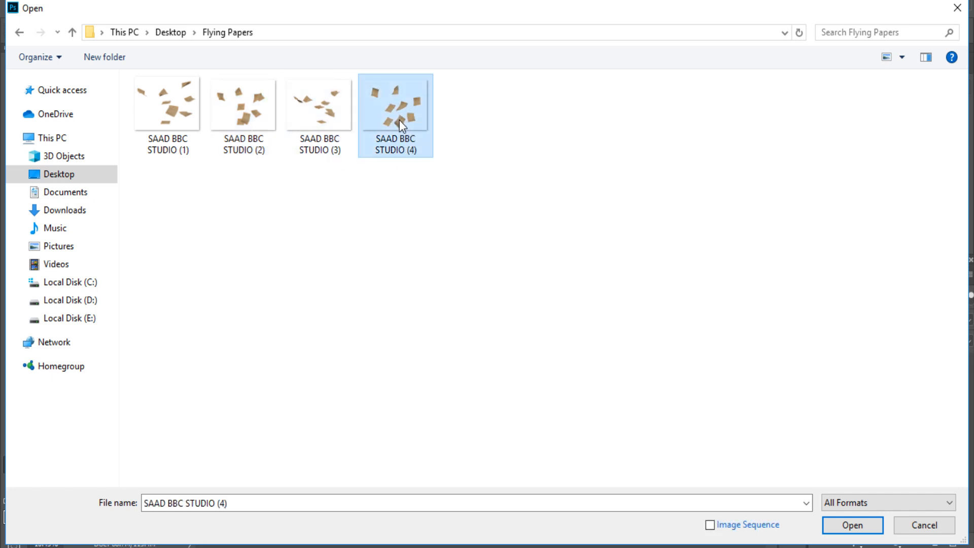
ctrl+click(198, 121)
ctrl+click(254, 135)
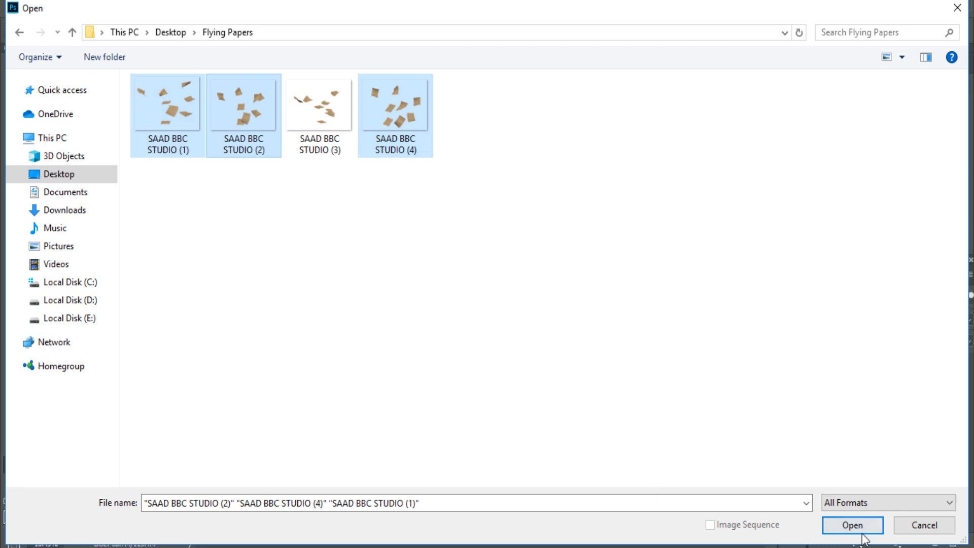
click(850, 523)
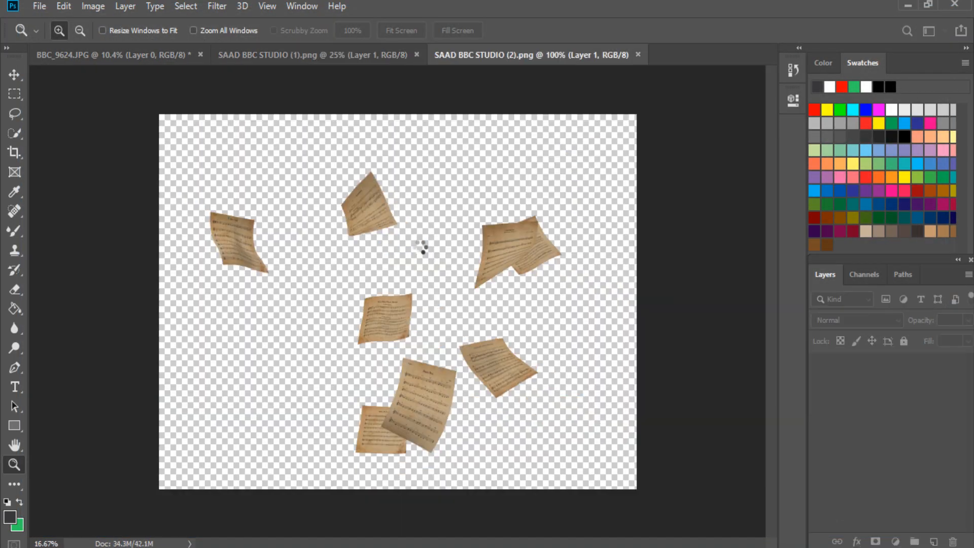
Step: Bring the papers from SAAD BBC STUDIO (4) into the BBC_9624 photo and place their layer above the man's layer
click(8, 76)
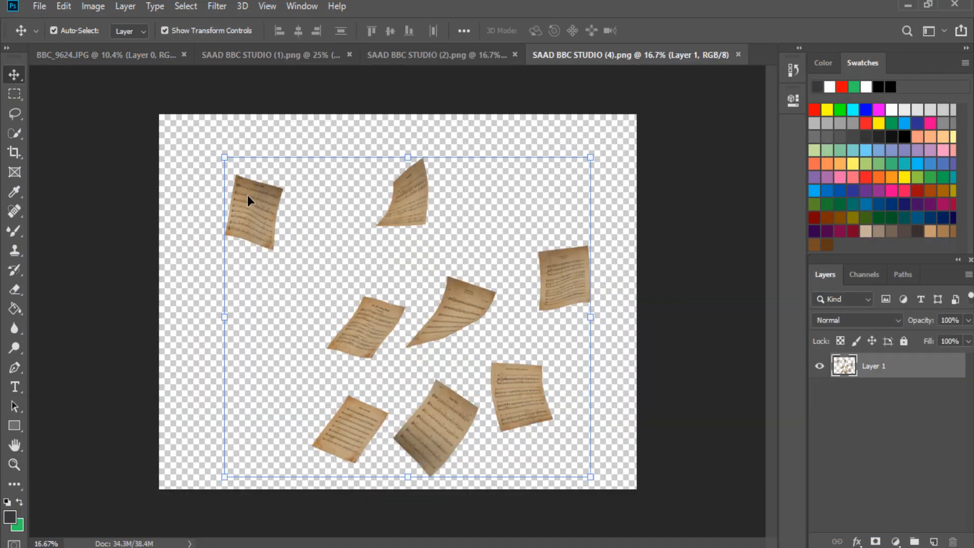
drag(245, 211, 353, 191)
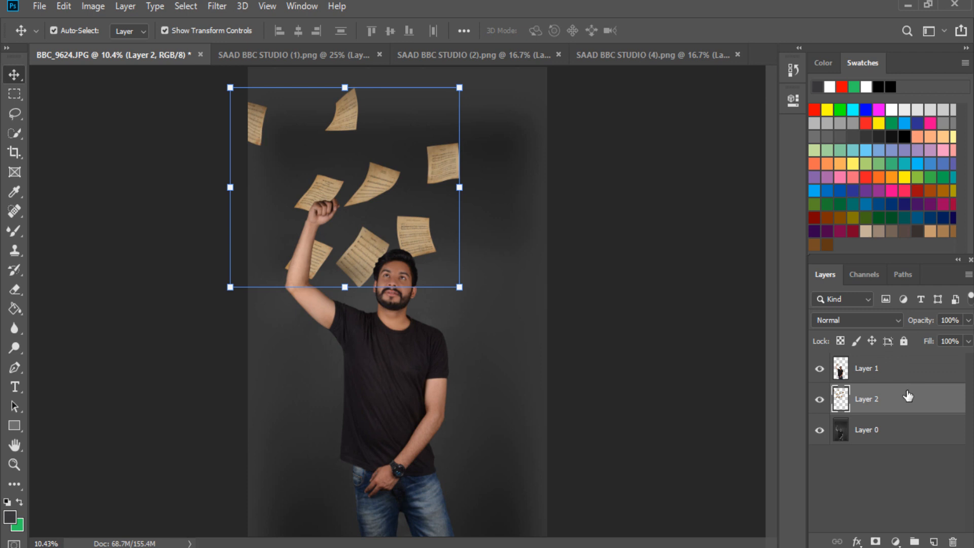
drag(907, 396, 908, 365)
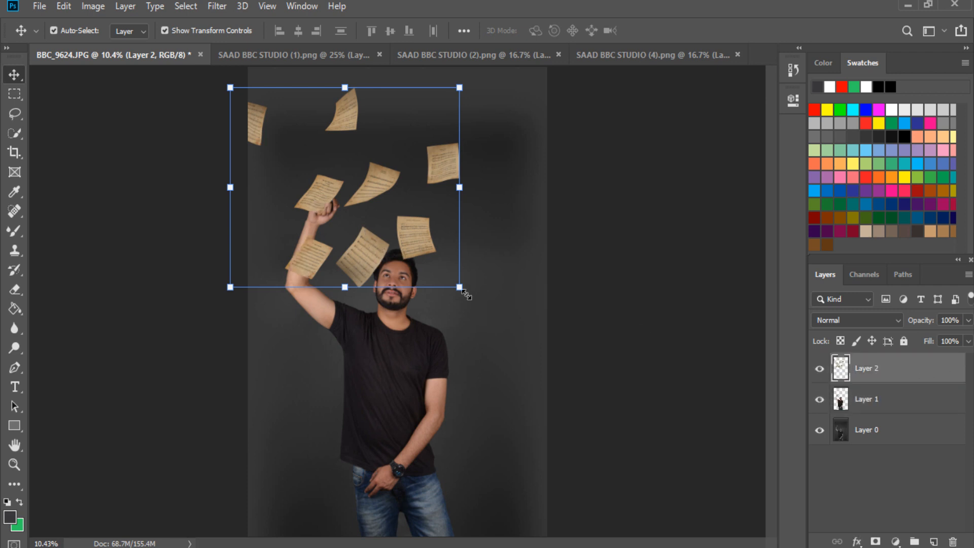
Step: Scale the papers layer to 115.11%, rotate it to 61.35 degrees and position it so the papers fly above the raised fist
drag(460, 287, 608, 413)
drag(522, 402, 460, 331)
drag(552, 343, 488, 240)
drag(538, 166, 500, 294)
drag(432, 159, 398, 125)
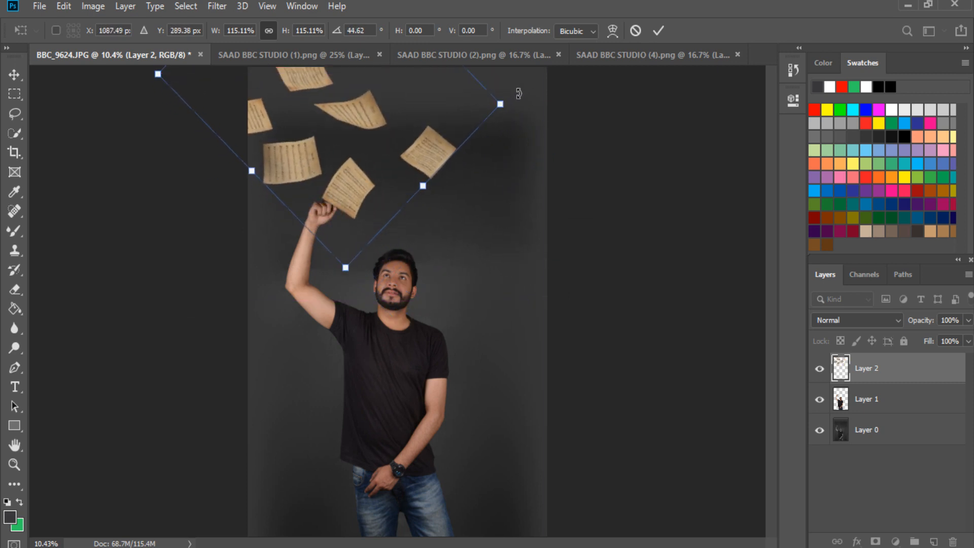
drag(519, 94, 523, 104)
drag(383, 109, 403, 99)
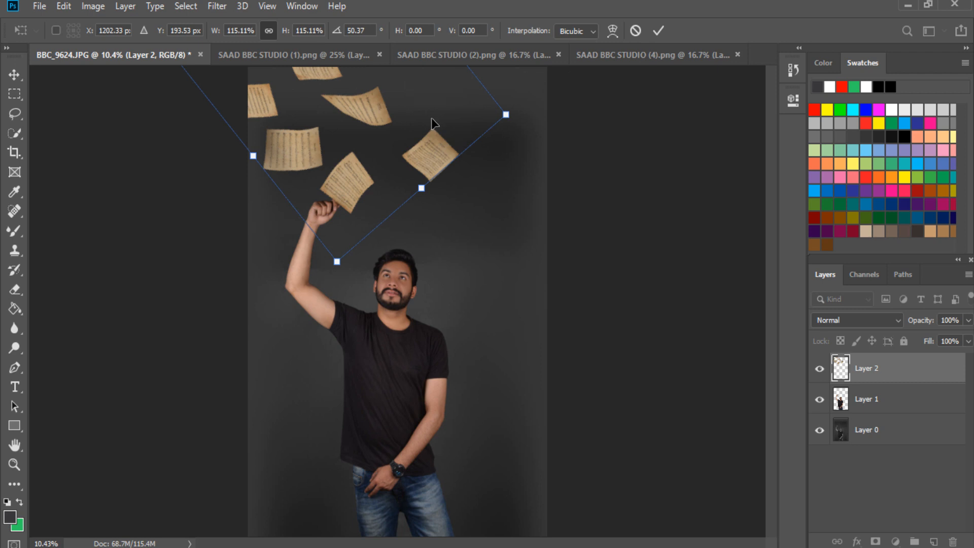
drag(524, 92, 533, 111)
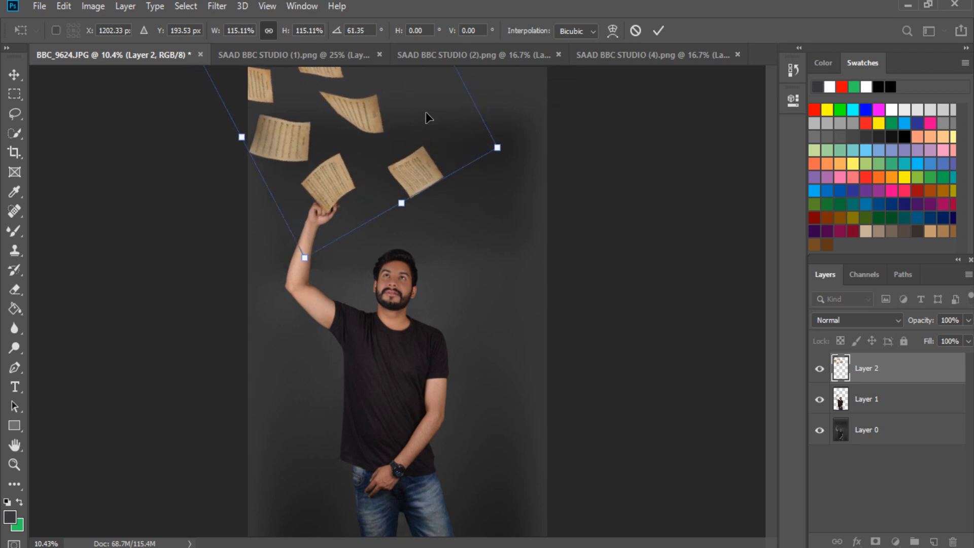
drag(428, 117, 448, 124)
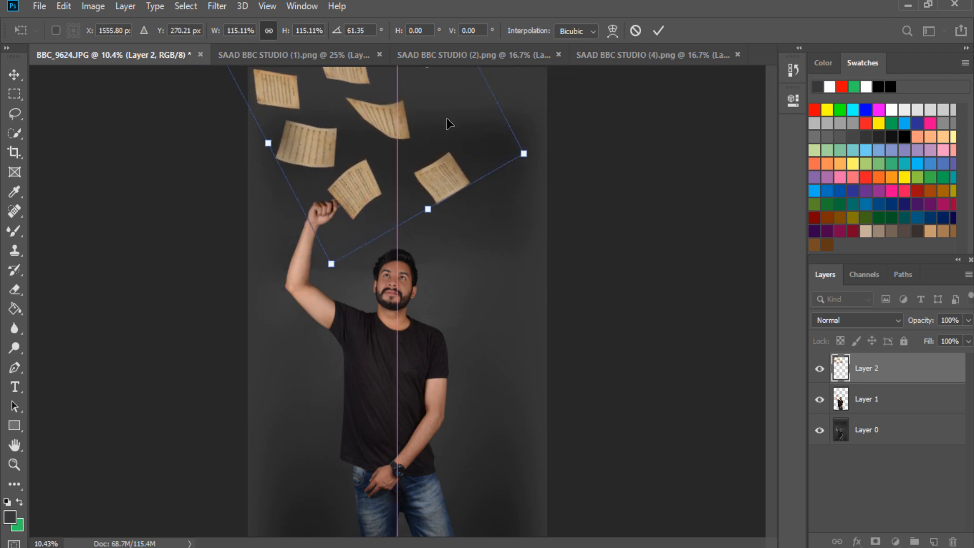
click(14, 464)
Step: Inspect the papers around the raised fist up close and check the composition in the whole image
click(378, 162)
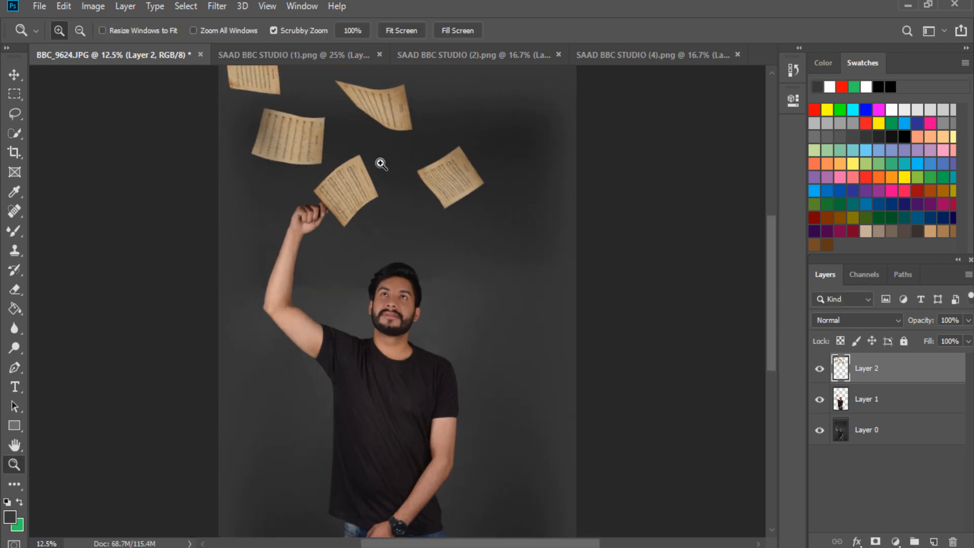
scroll(374, 271, up, 3)
click(372, 268)
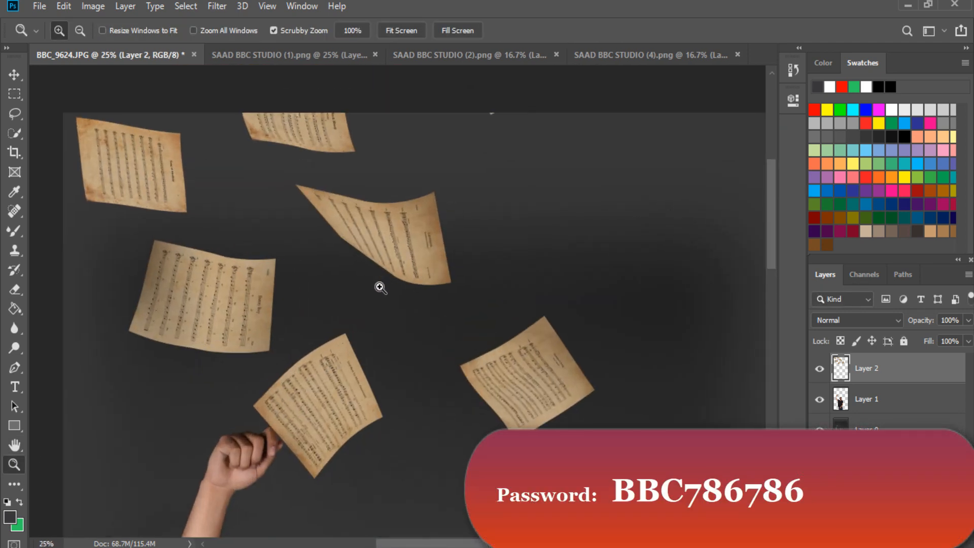
right_click(375, 283)
click(393, 290)
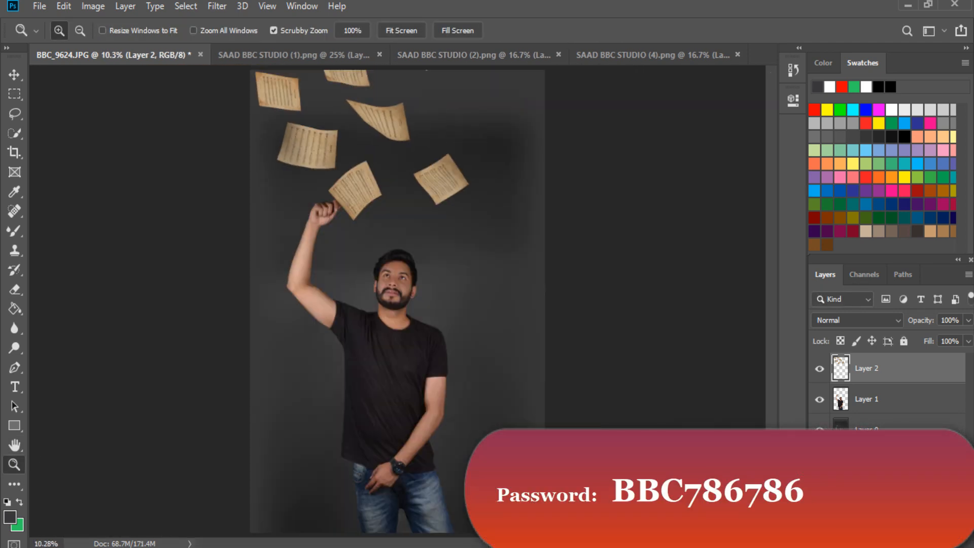
Step: Bring the papers from SAAD BBC STUDIO (2) into the BBC_9624 photo as the topmost layer
click(424, 55)
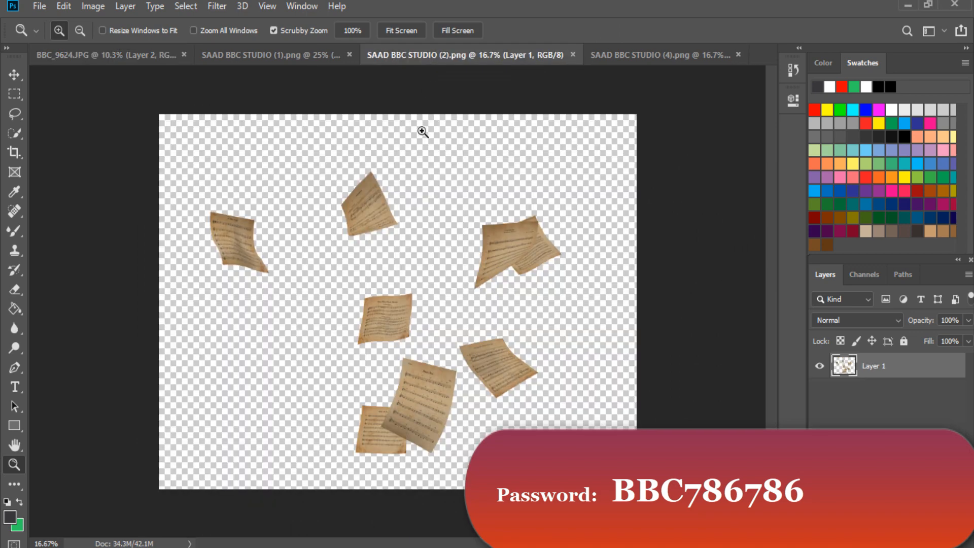
click(14, 75)
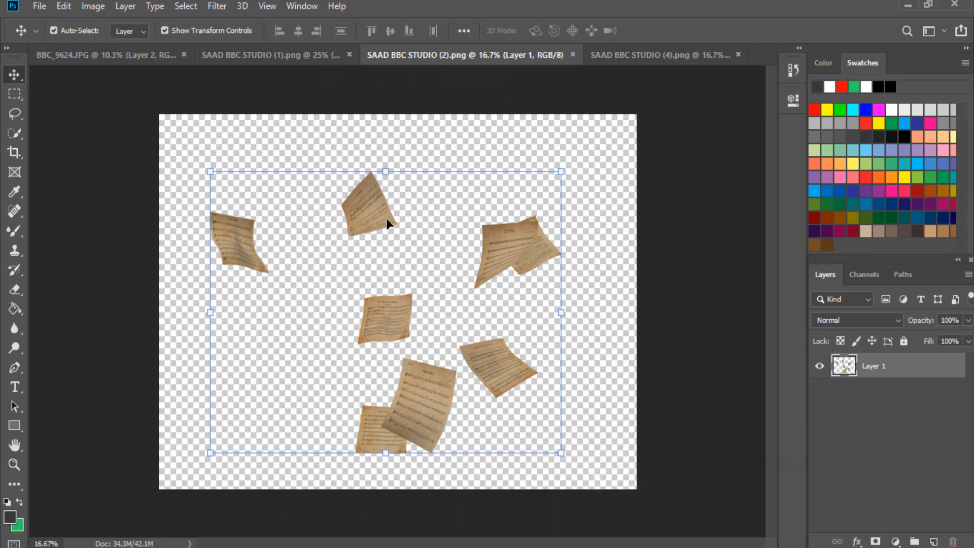
drag(387, 224, 401, 405)
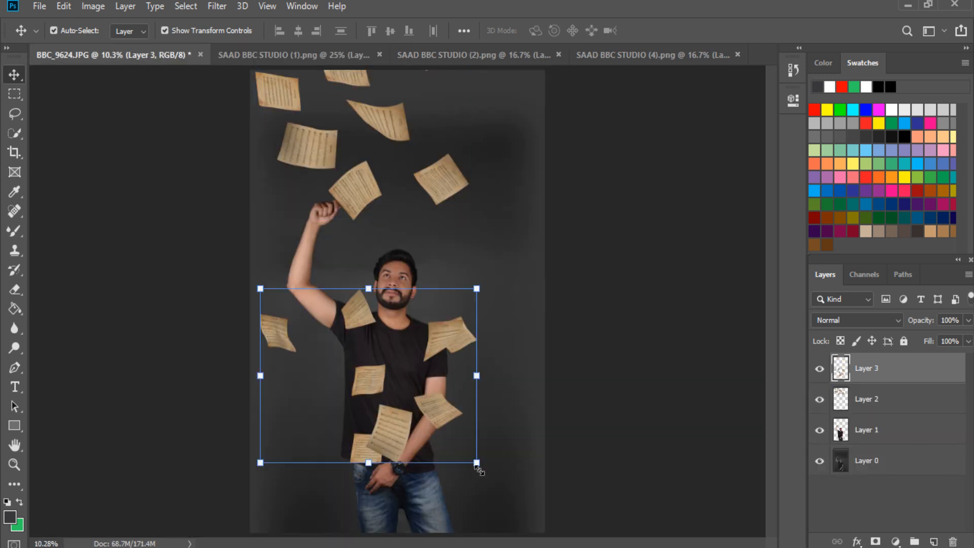
Step: Scale the new papers layer to 191.94% and position it so the sheets surround the man's head, arms and legs
drag(478, 469, 654, 532)
drag(594, 479, 608, 442)
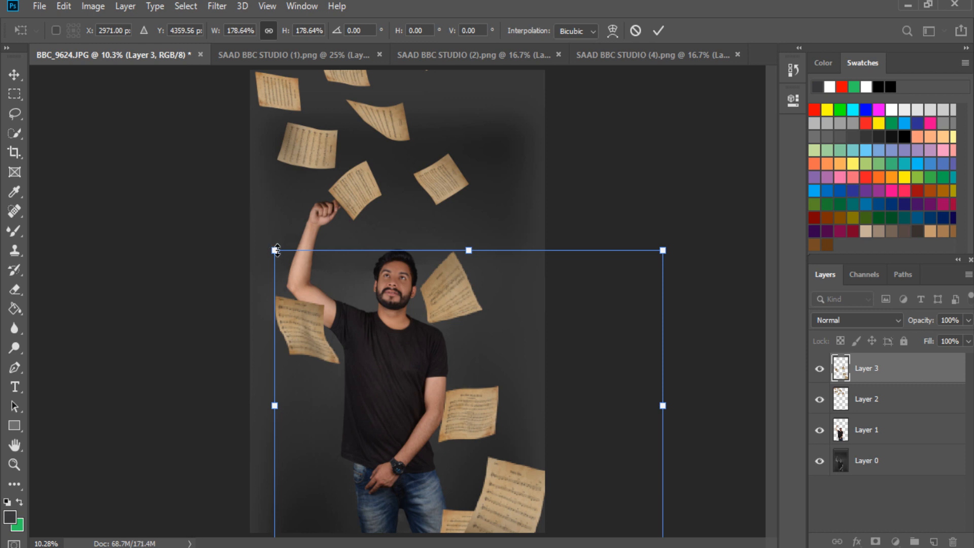
drag(282, 262, 254, 238)
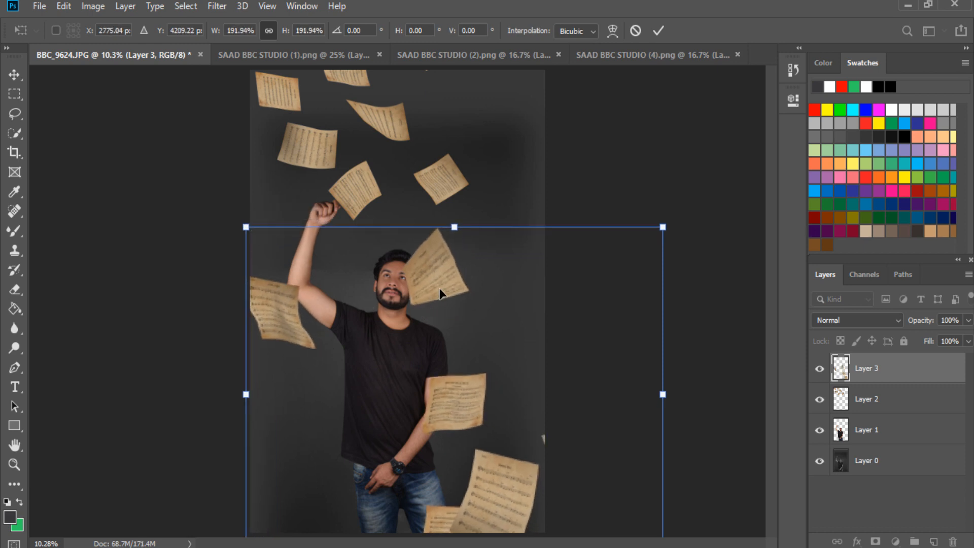
mouse_move(463, 275)
mouse_down()
mouse_move(484, 272)
mouse_move(476, 268)
mouse_up()
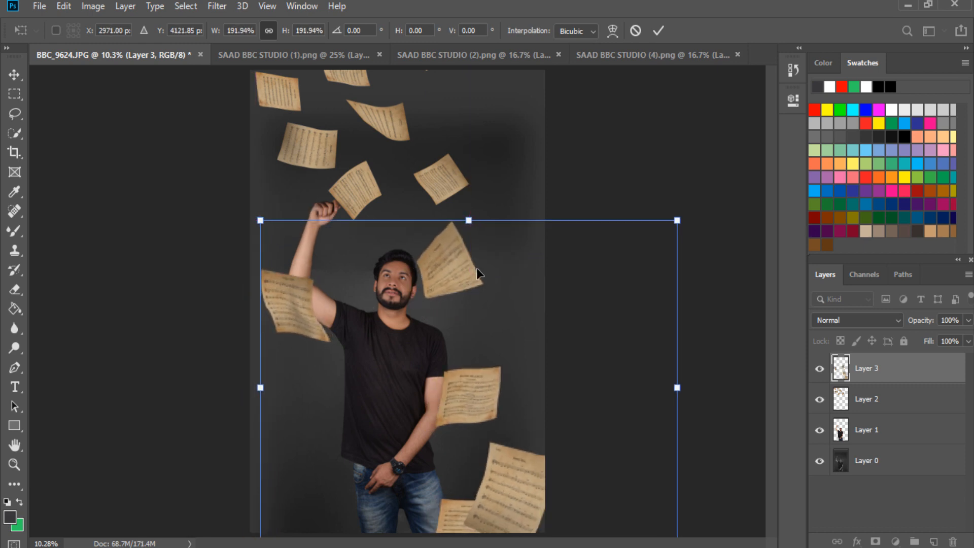
click(658, 31)
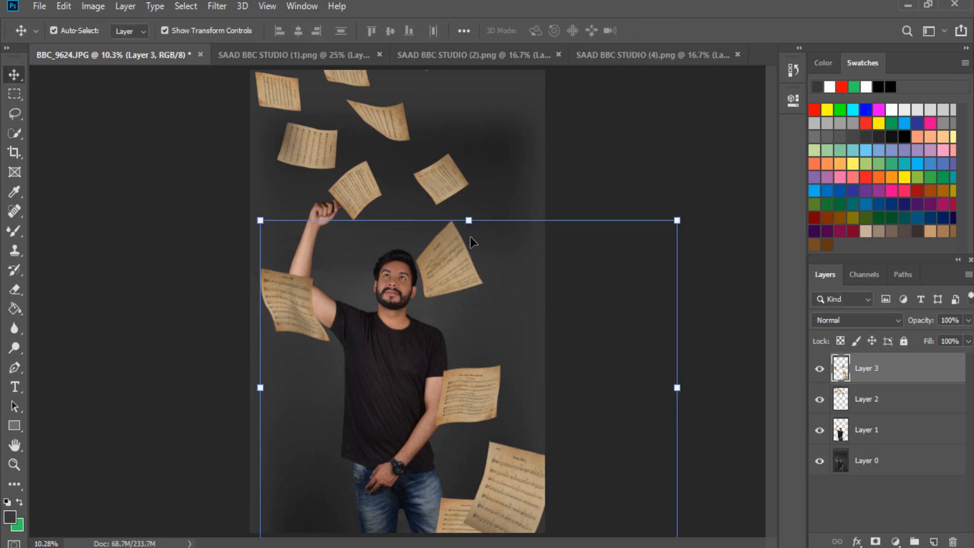
Step: Apply a Gaussian Blur with a radius of about 13.9 pixels to the lower papers on Layer 3
click(824, 402)
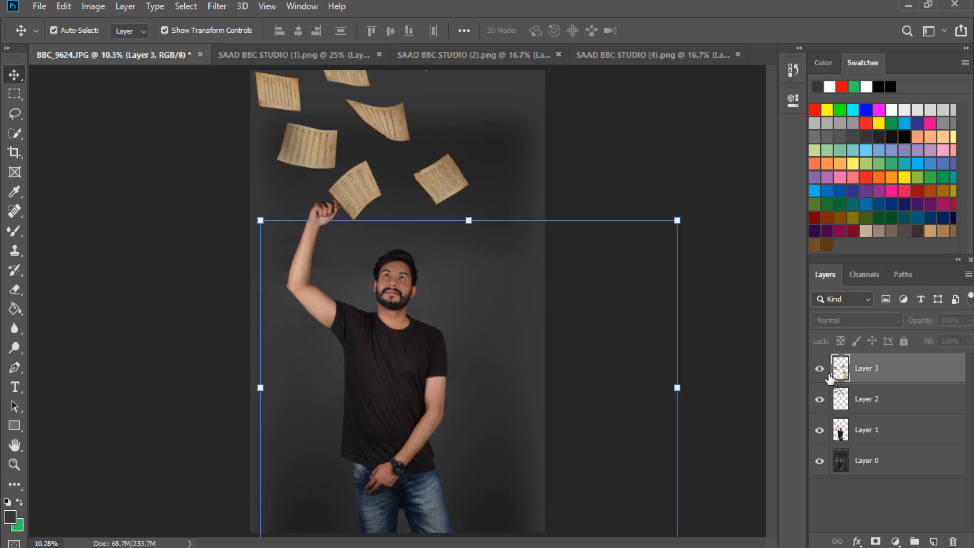
click(204, 10)
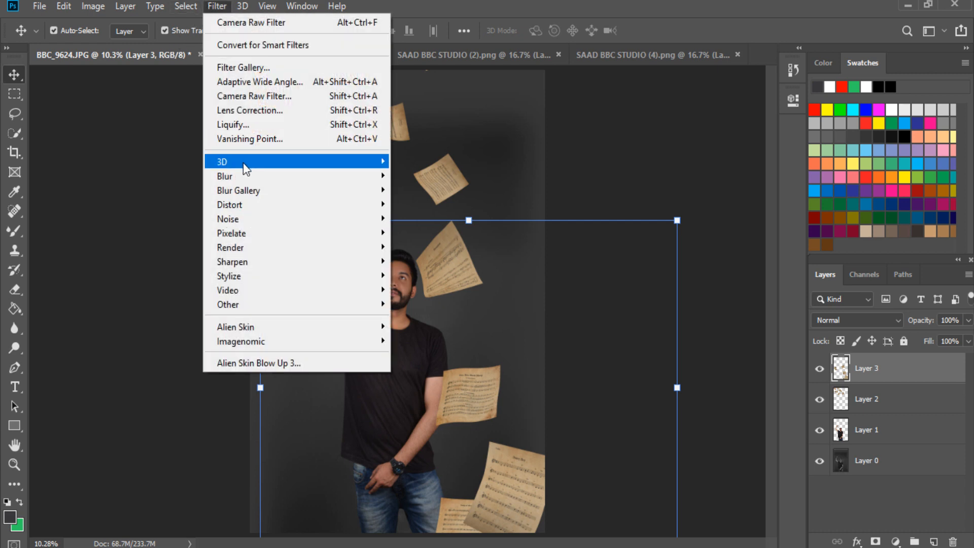
mouse_move(354, 177)
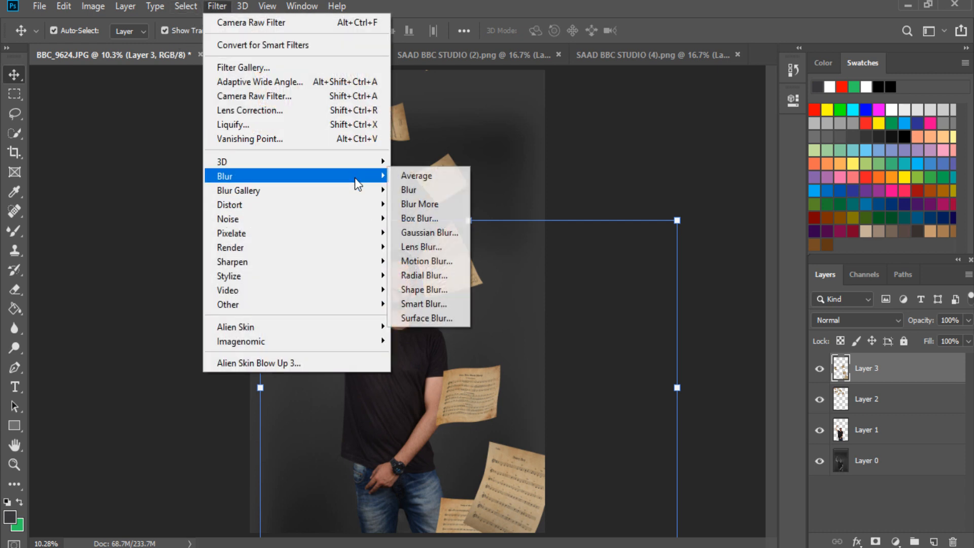
click(430, 228)
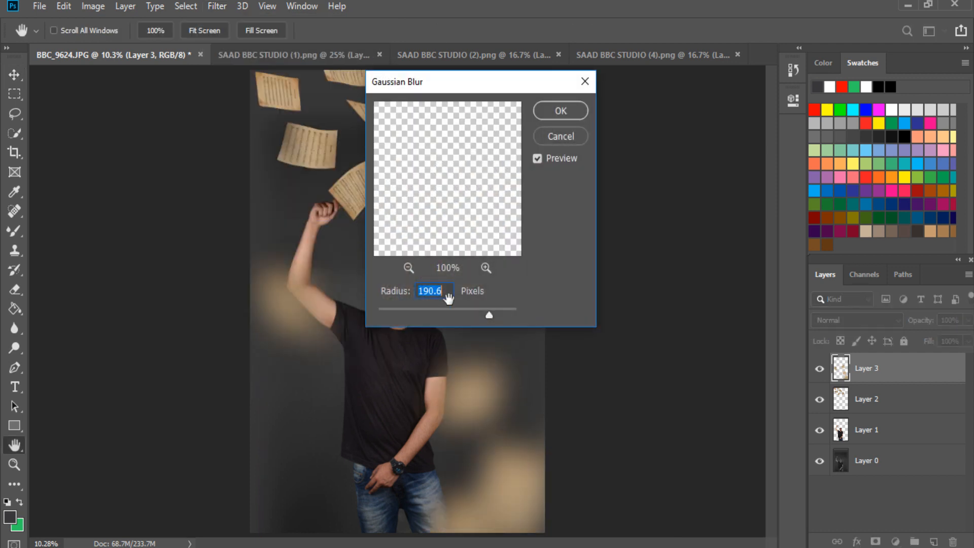
drag(417, 306, 426, 310)
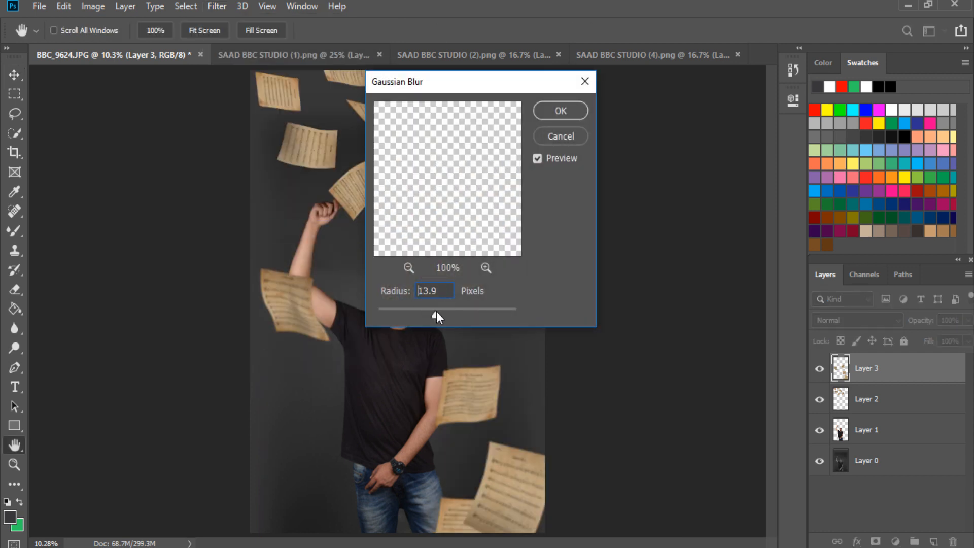
click(560, 110)
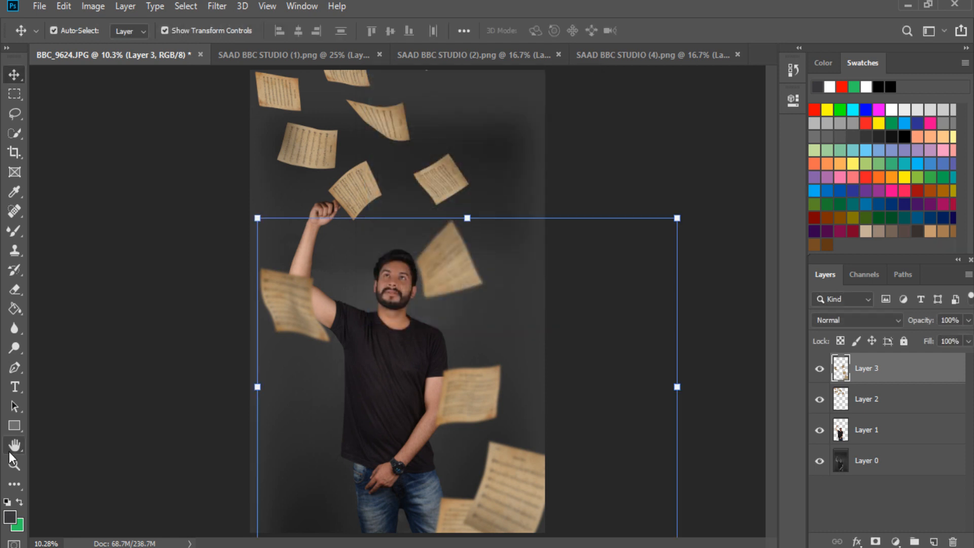
Step: Check the composition and merge all visible layers into a single layer
click(14, 463)
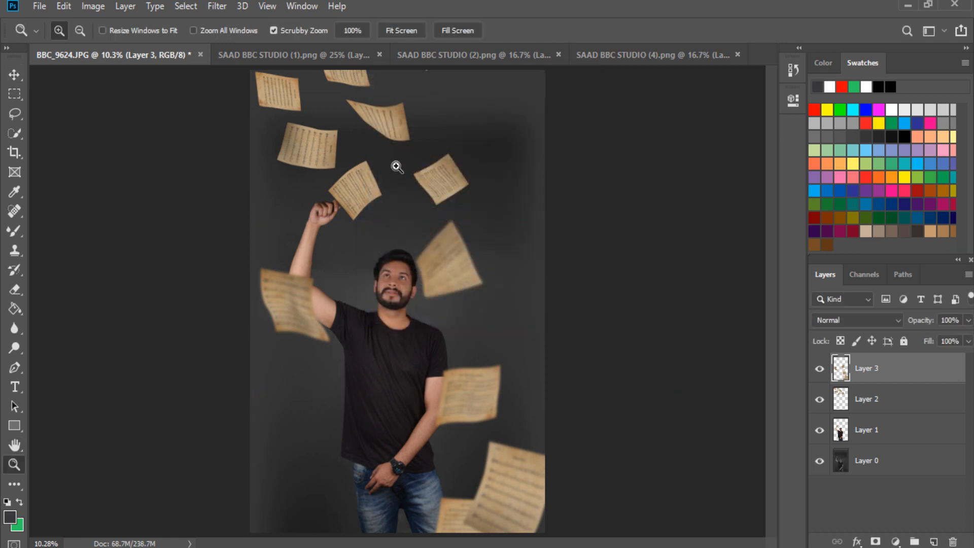
right_click(377, 174)
click(397, 257)
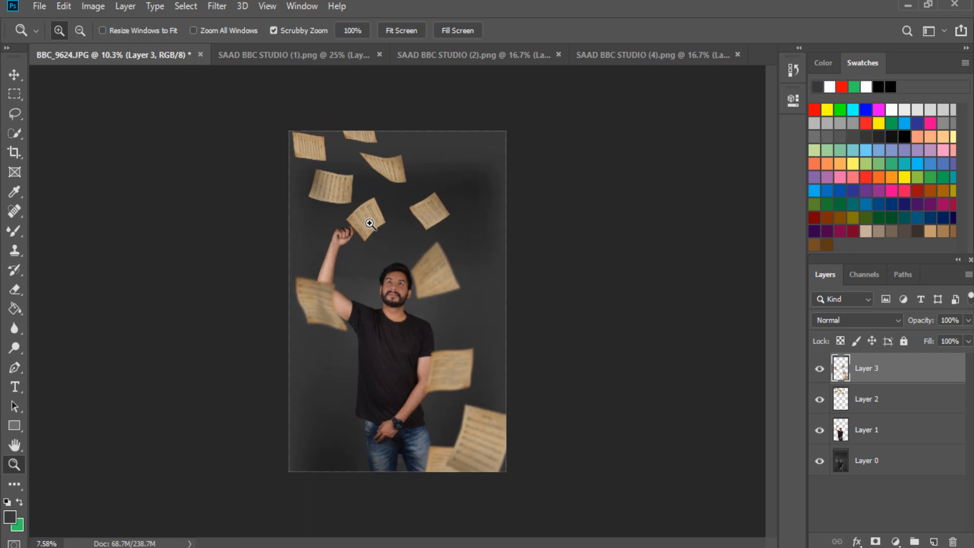
mouse_move(397, 257)
mouse_down()
mouse_move(399, 249)
mouse_move(405, 259)
mouse_up()
key(ctrl+shift+e)
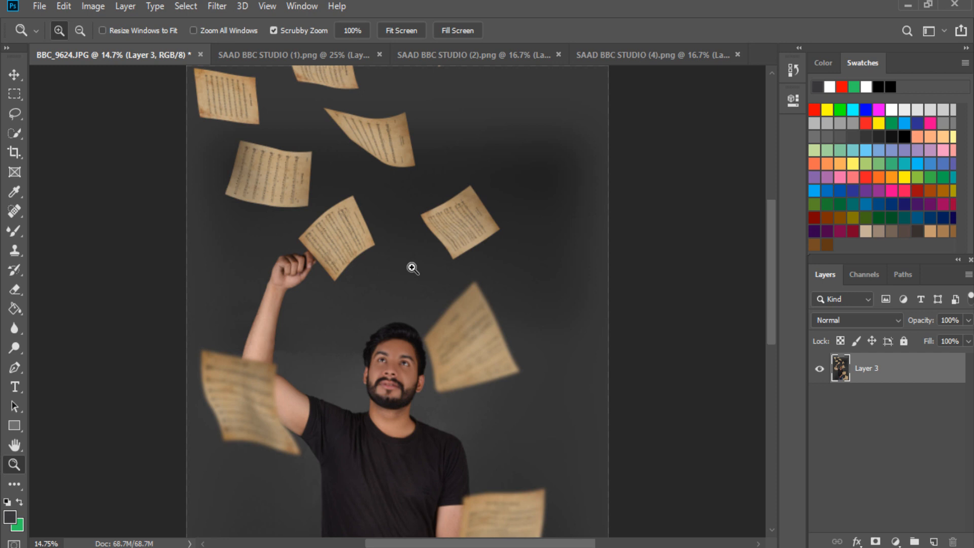
Step: Open the Camera Raw Filter on the merged layer and set Exposure to +0.60
click(218, 6)
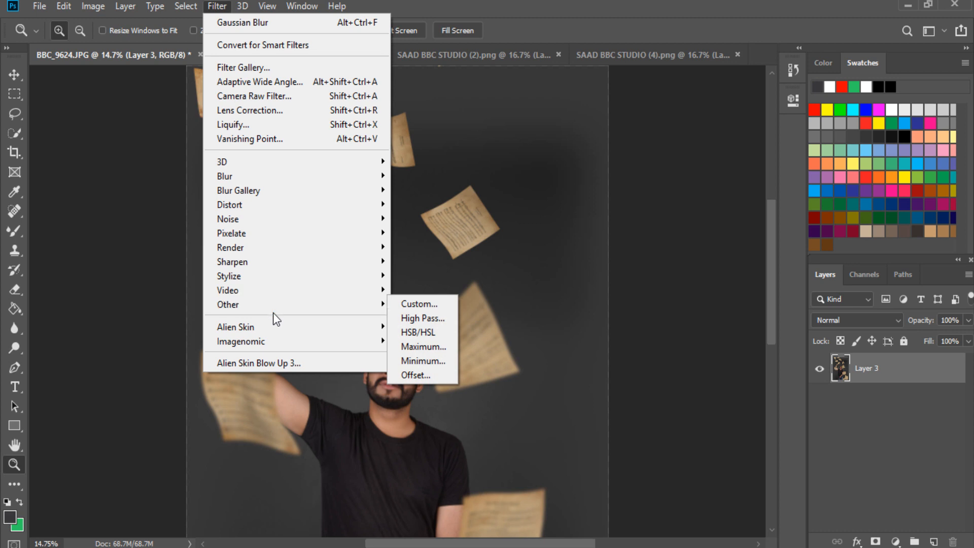
click(278, 95)
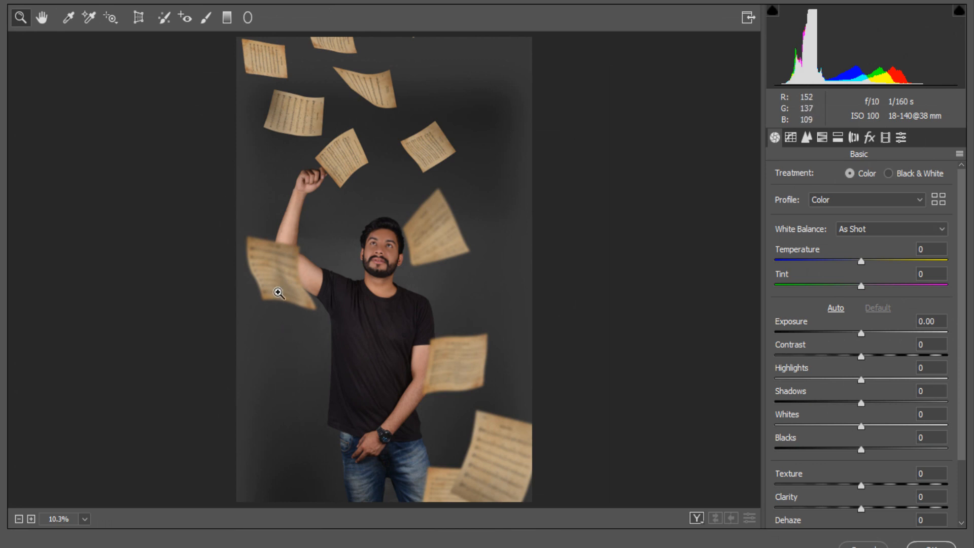
click(356, 256)
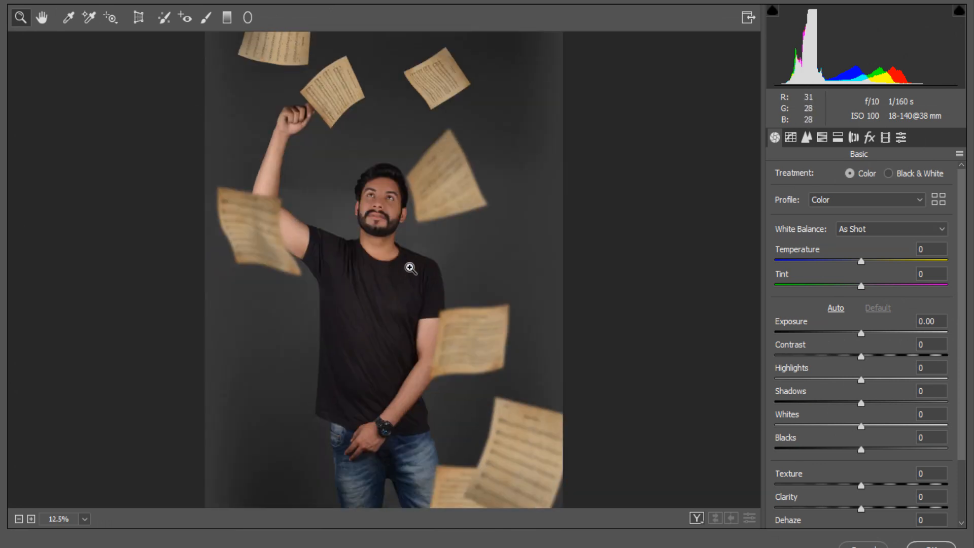
click(360, 263)
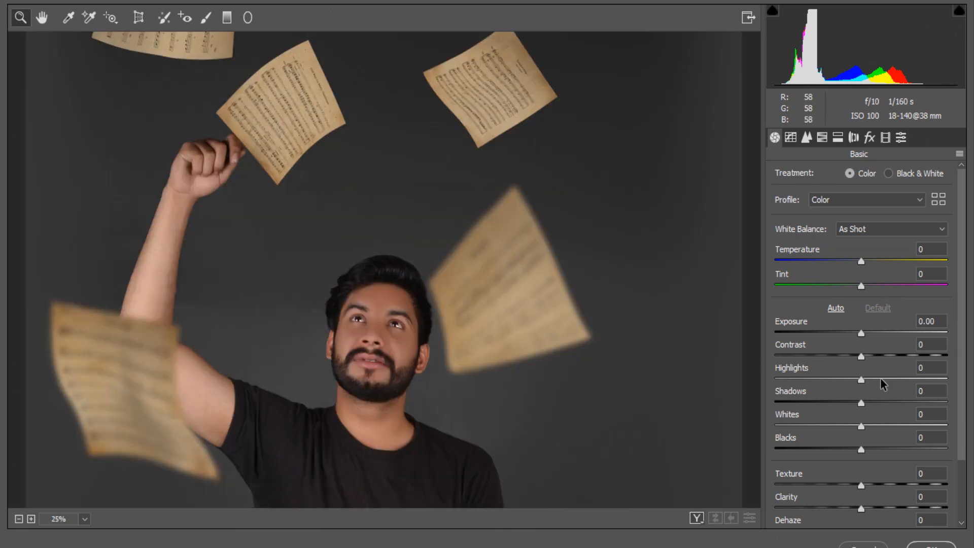
drag(862, 333, 872, 332)
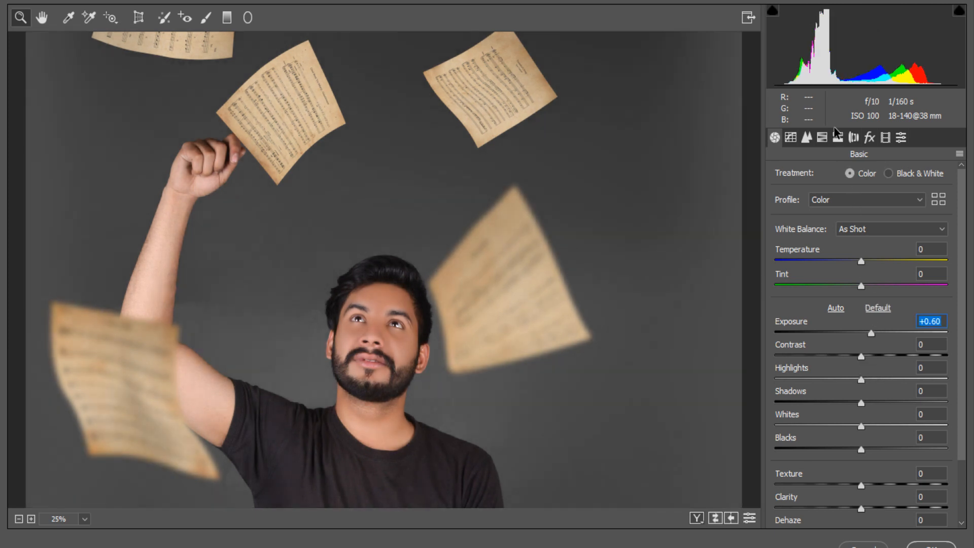
Step: In the HSL adjustments, set Oranges saturation to -46 and Reds saturation to +43, and raise Oranges luminance
click(822, 138)
click(835, 178)
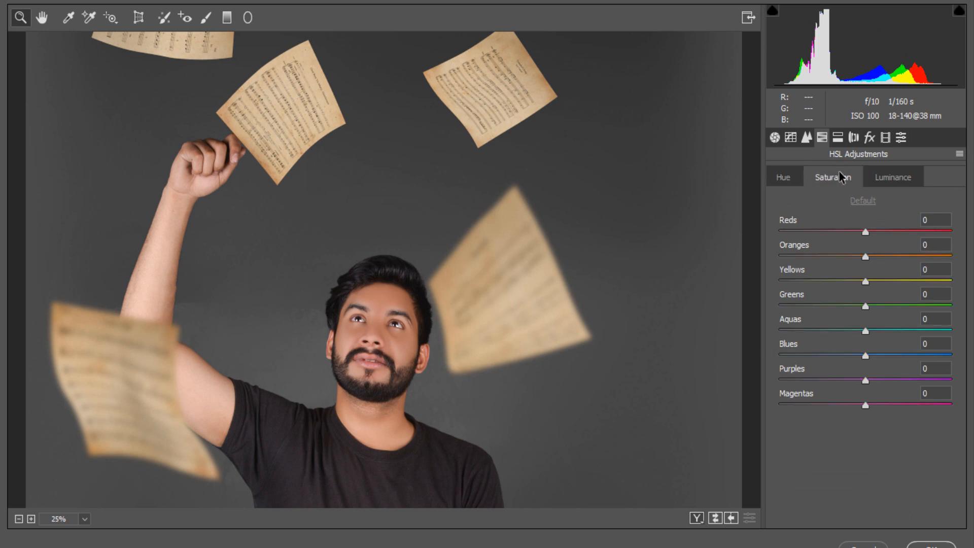
drag(866, 254, 760, 252)
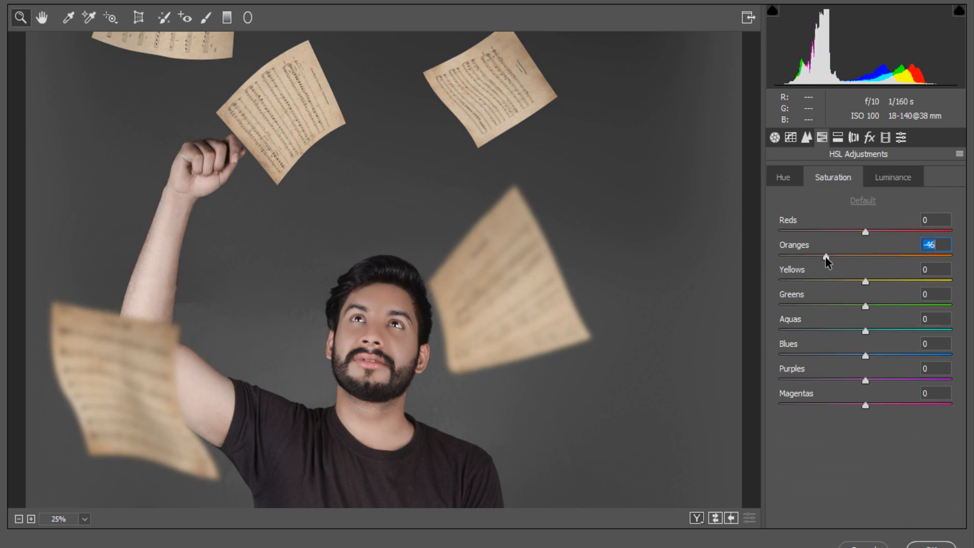
click(906, 176)
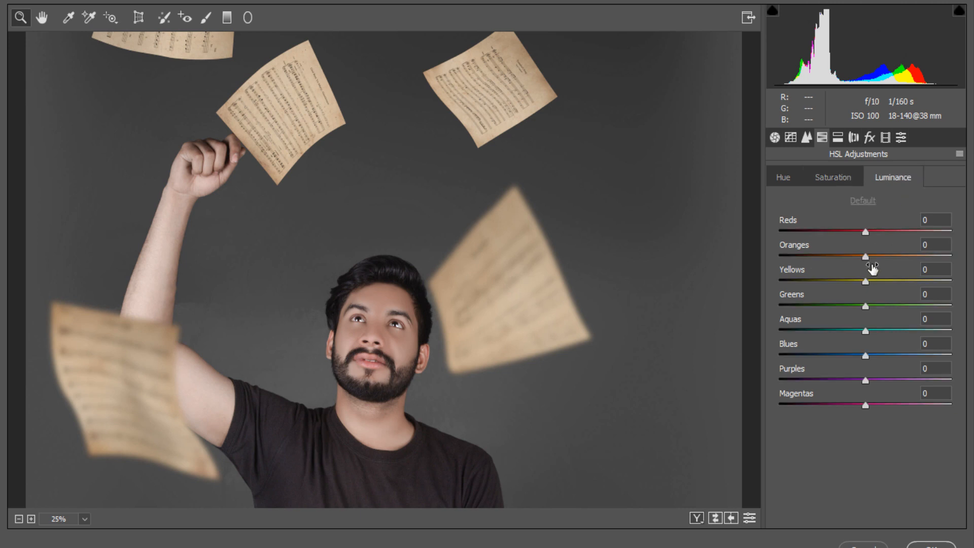
drag(865, 256, 897, 266)
click(843, 181)
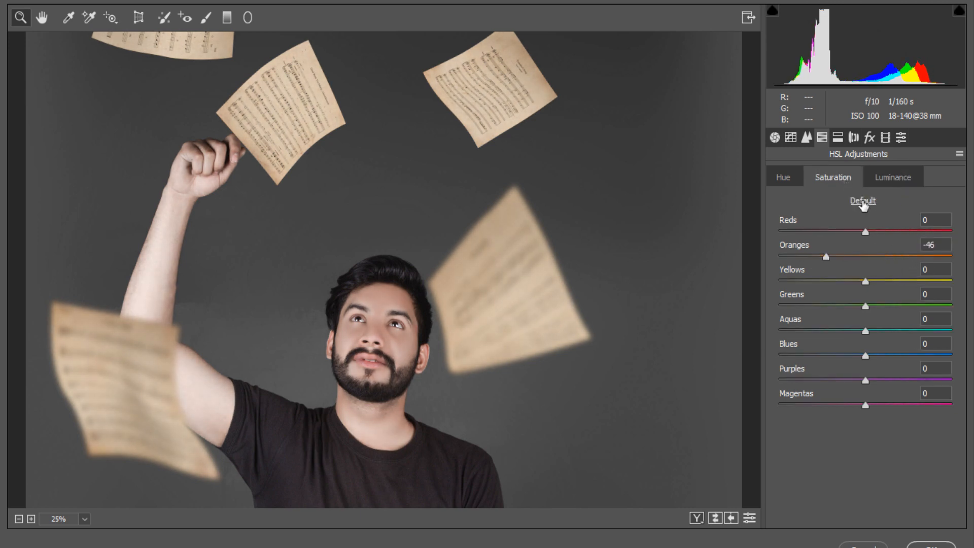
drag(865, 231, 911, 238)
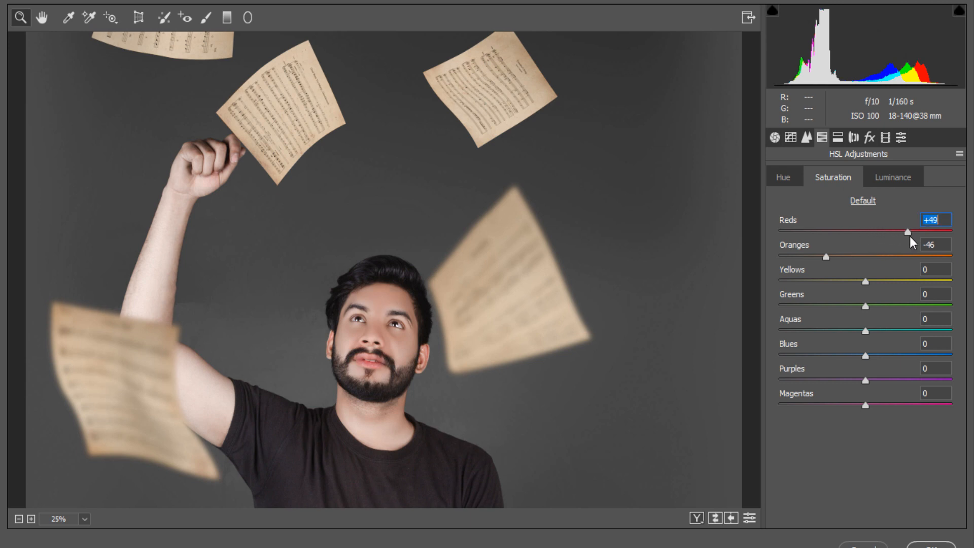
Step: Set the Post Crop Vignetting amount to -18 and check the darkened edges on the whole image
click(869, 137)
drag(865, 332, 850, 333)
right_click(678, 304)
click(703, 394)
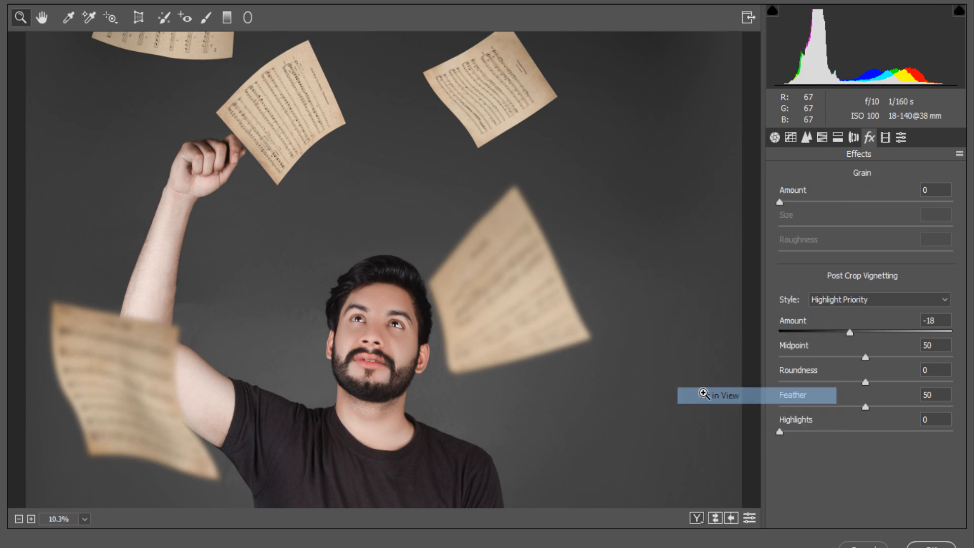
click(352, 132)
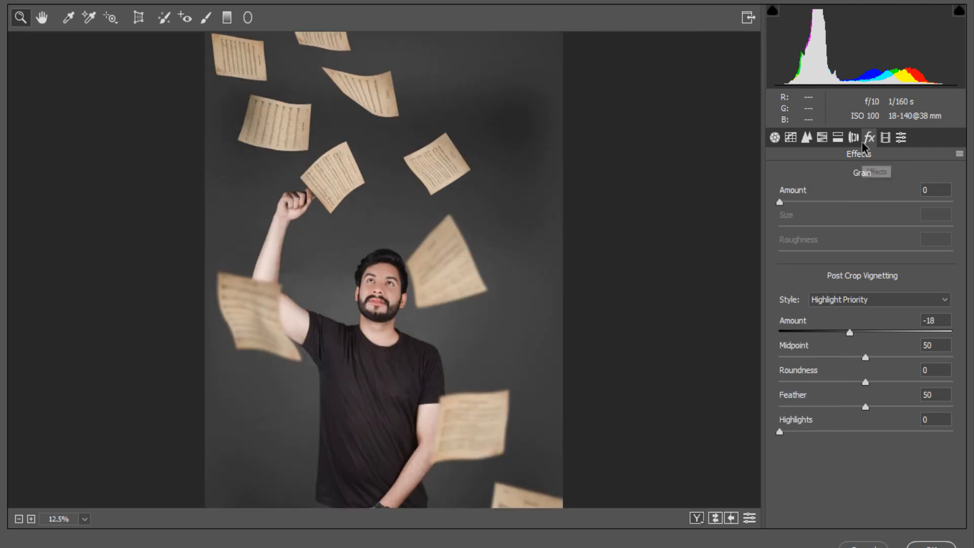
Step: Set the Yellows saturation to +100 and check the colour of the papers across the image
click(822, 137)
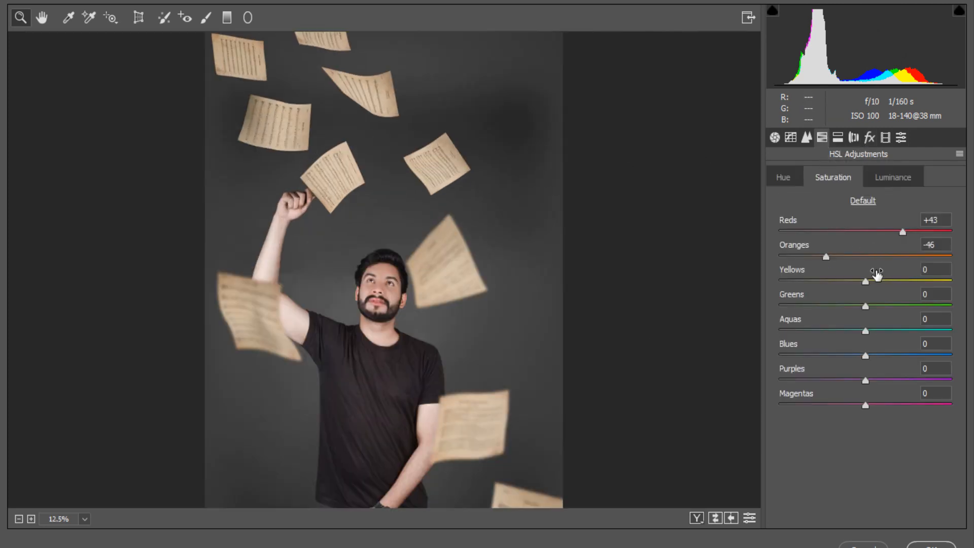
drag(865, 281, 959, 286)
scroll(615, 207, down, 3)
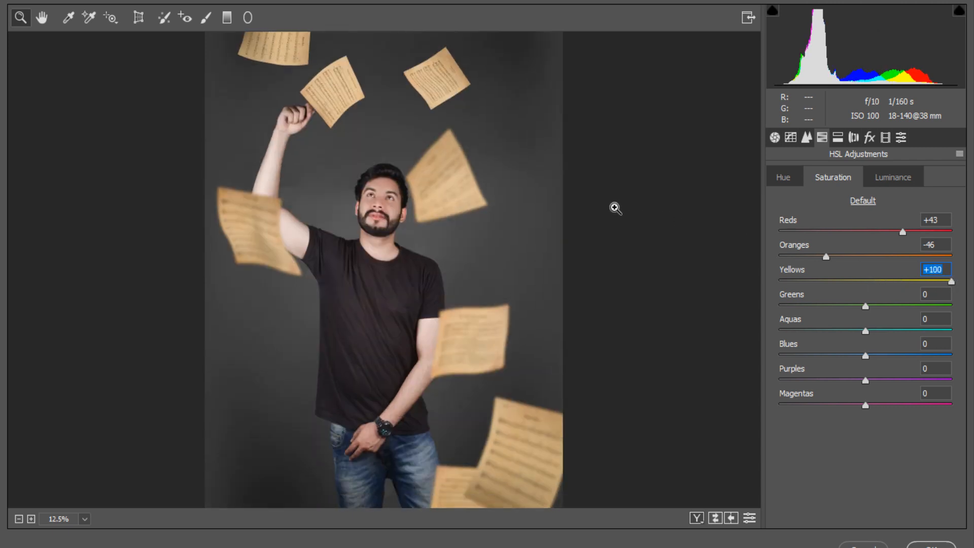
scroll(615, 207, up, 3)
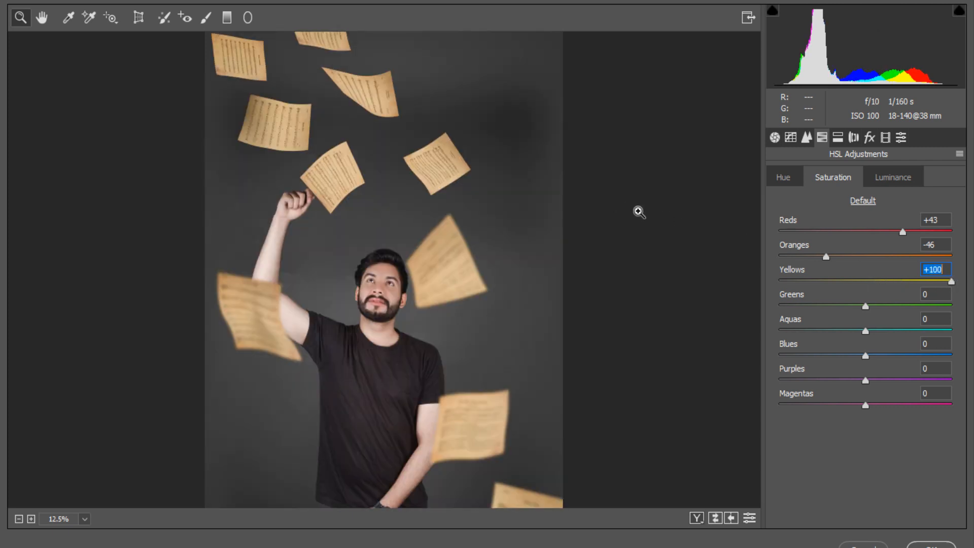
Step: Set the Split Toning highlights to Hue 150 and Saturation 26
click(838, 140)
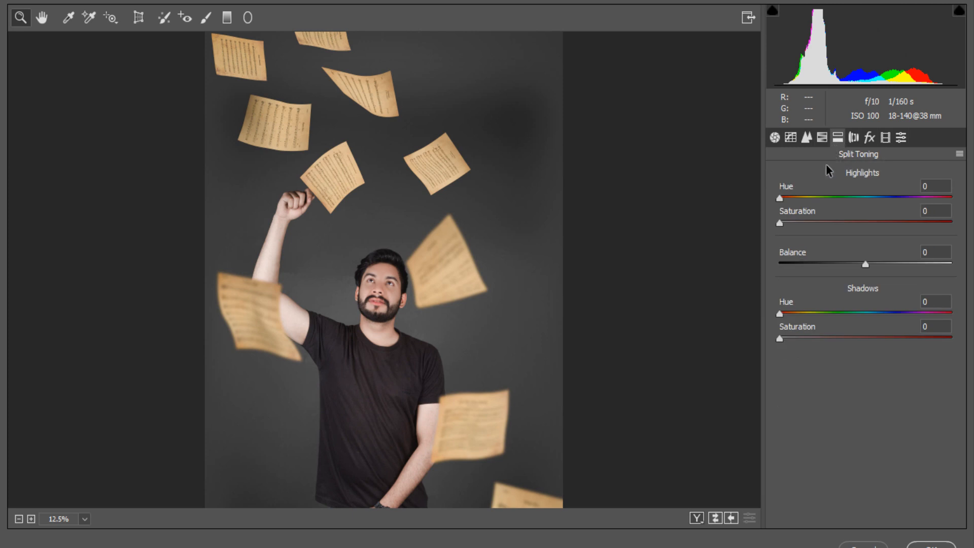
click(803, 223)
drag(787, 197, 855, 205)
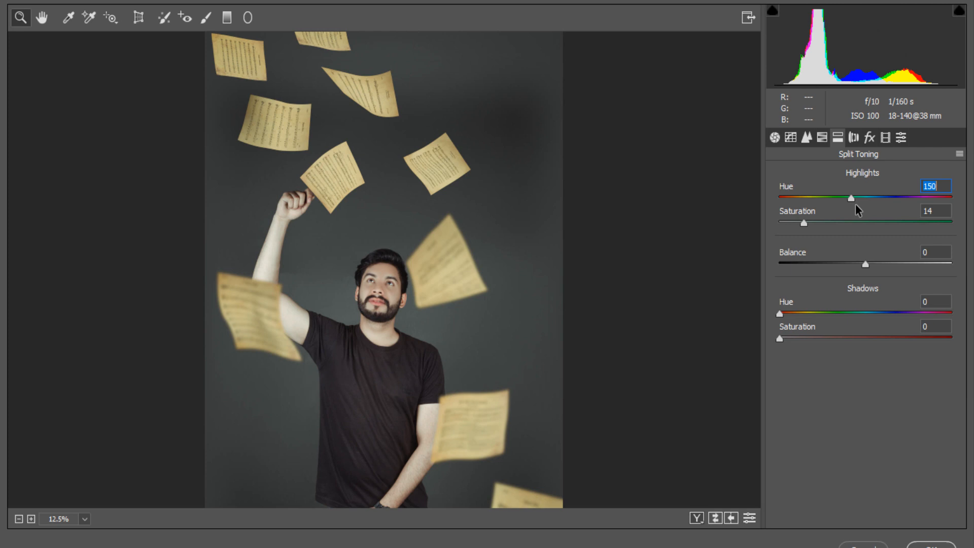
drag(803, 223, 825, 224)
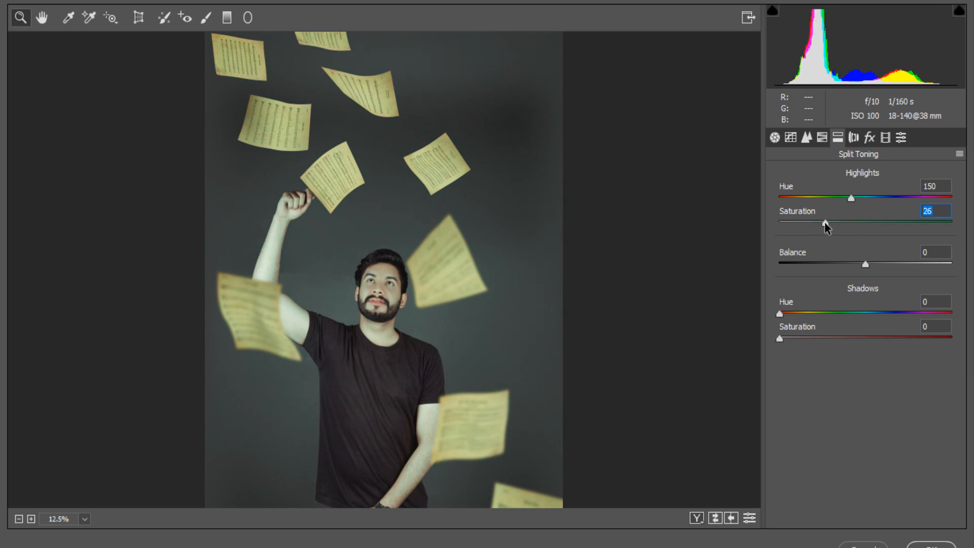
Step: Set the Split Toning shadows to Hue 3 and Saturation 8
drag(781, 340, 794, 350)
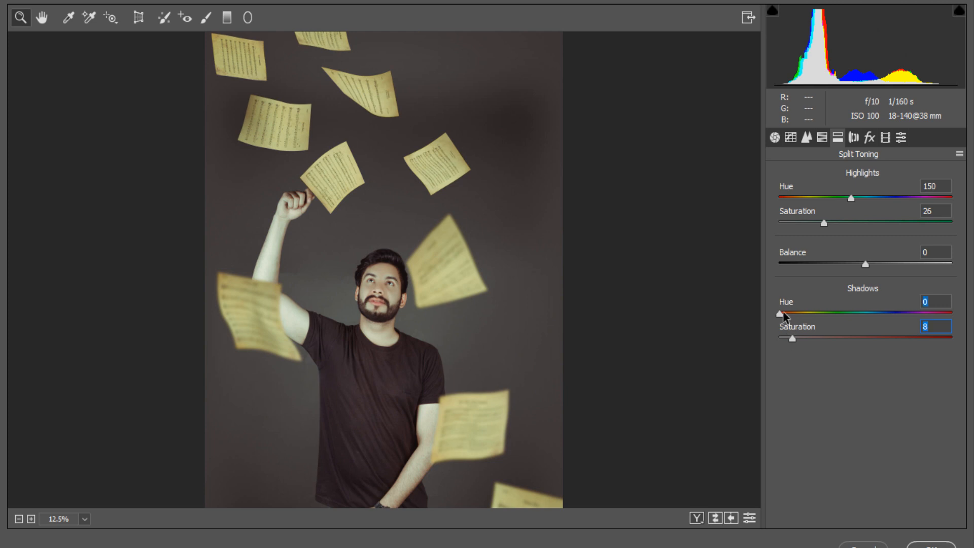
mouse_move(783, 314)
mouse_down()
mouse_move(924, 321)
mouse_move(785, 318)
mouse_up()
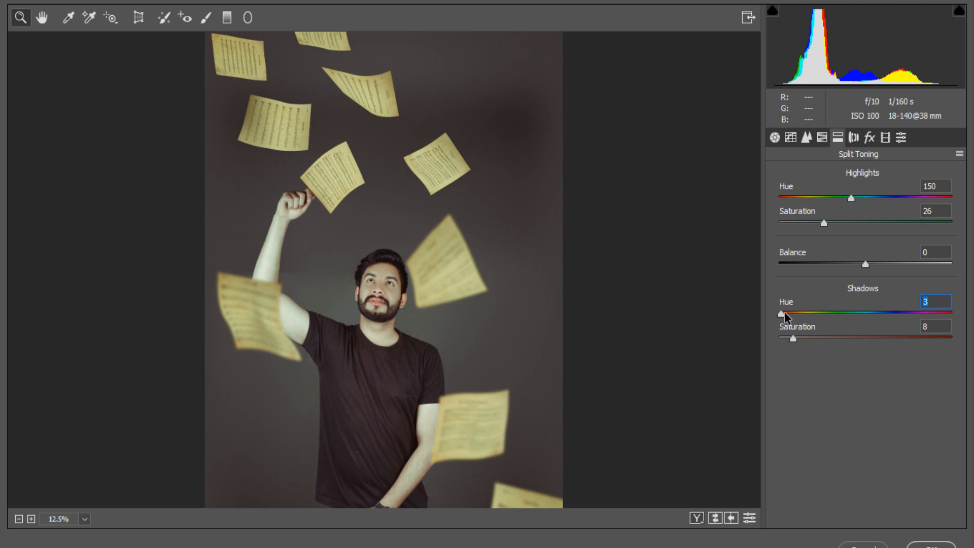
scroll(657, 275, down, 3)
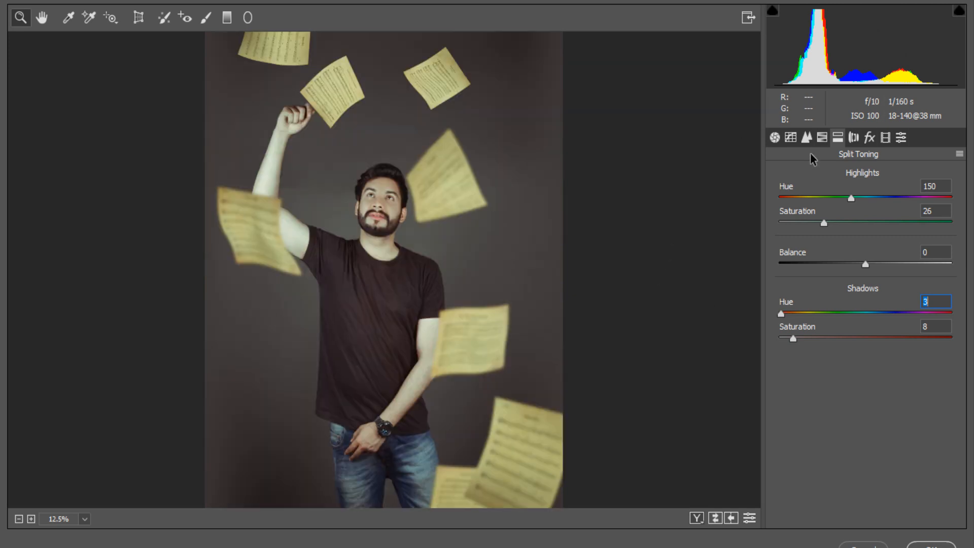
Step: In the HSL adjustments, set Blues saturation to +40 and Blues hue to -27
click(822, 138)
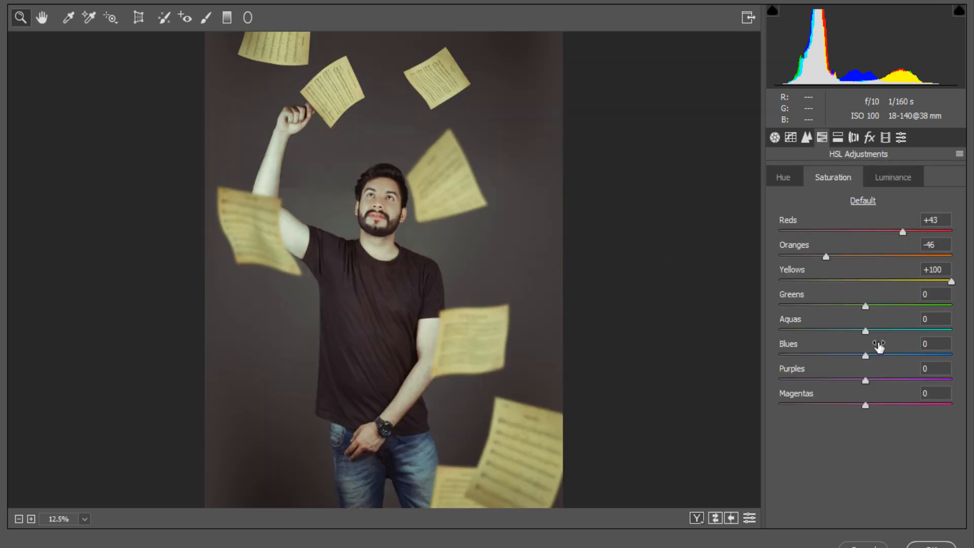
click(899, 355)
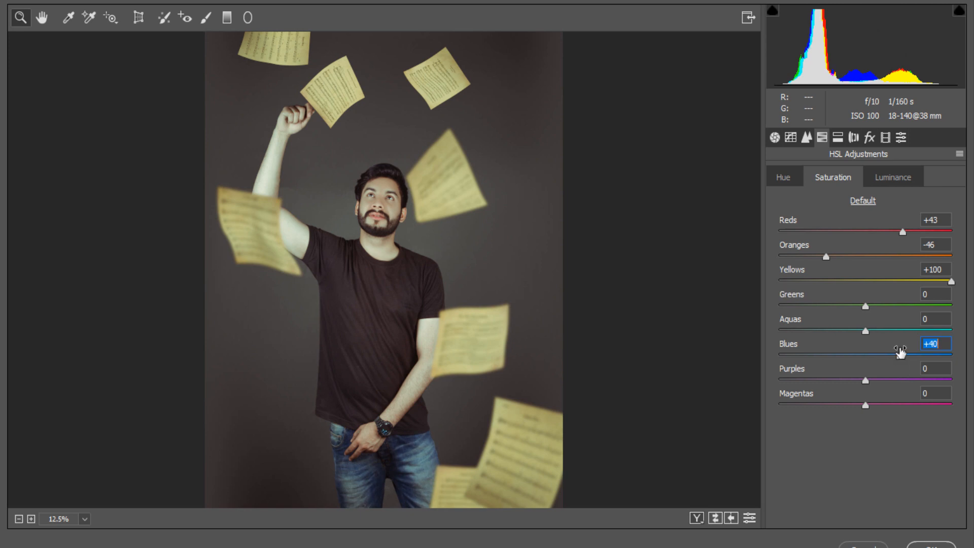
click(781, 176)
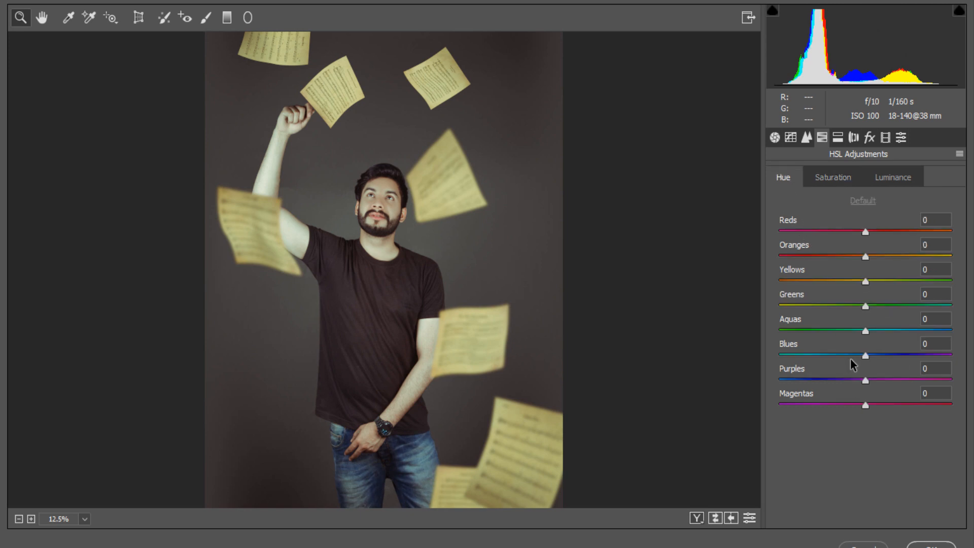
drag(850, 356, 842, 355)
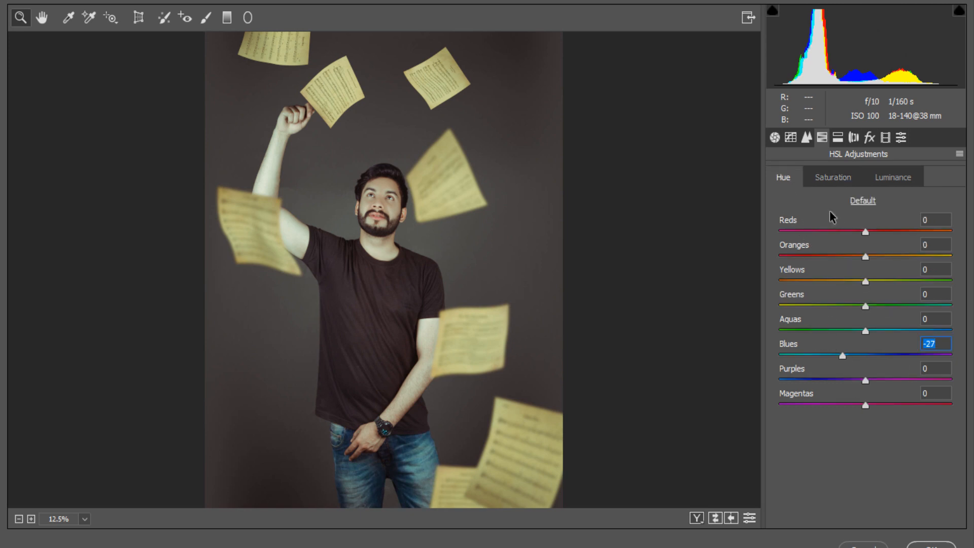
Step: In the Basic adjustments, set Whites to -22, Highlights to -26, Shadows to +43 and Clarity to +30
click(775, 137)
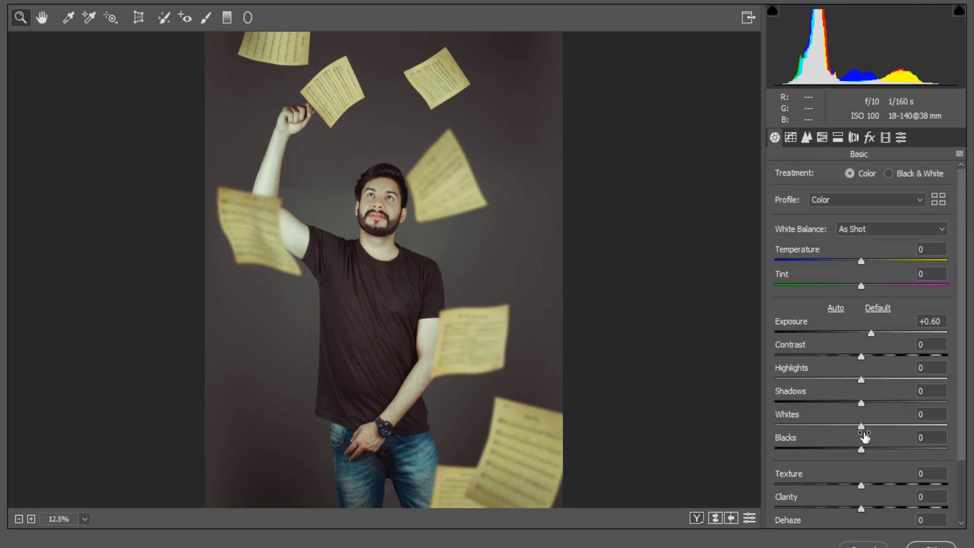
drag(860, 426, 842, 426)
drag(842, 380, 887, 409)
drag(896, 407, 896, 425)
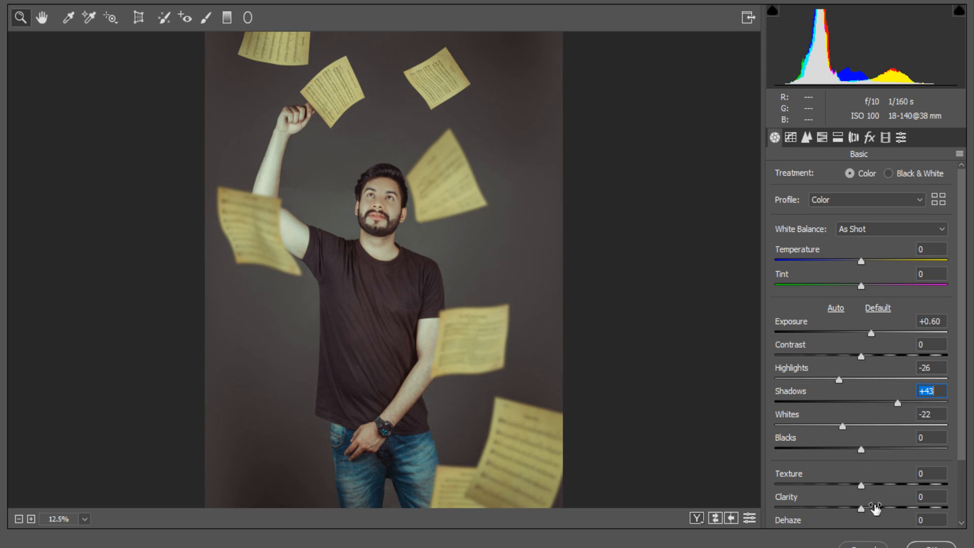
drag(874, 507, 887, 507)
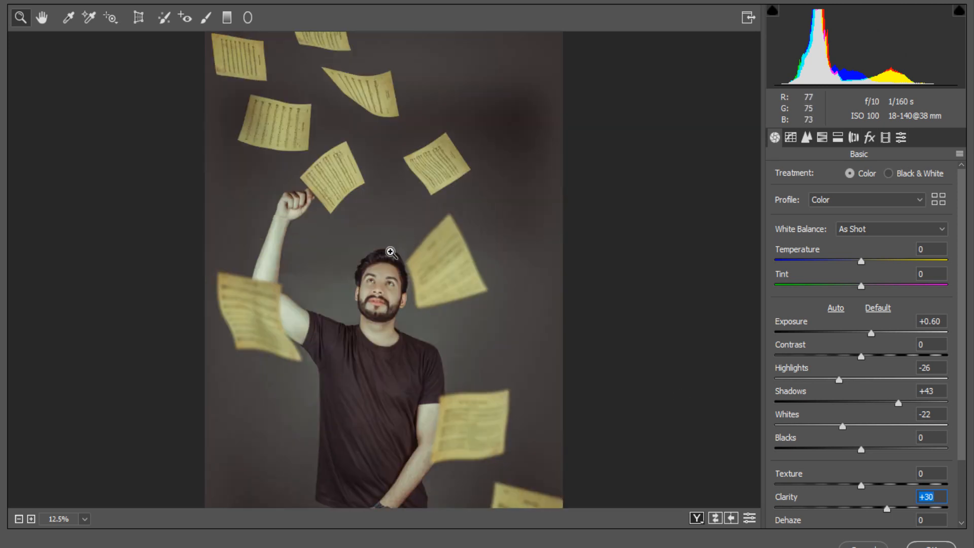
Step: Smooth the image with a Noise Reduction Luminance of 30
click(395, 292)
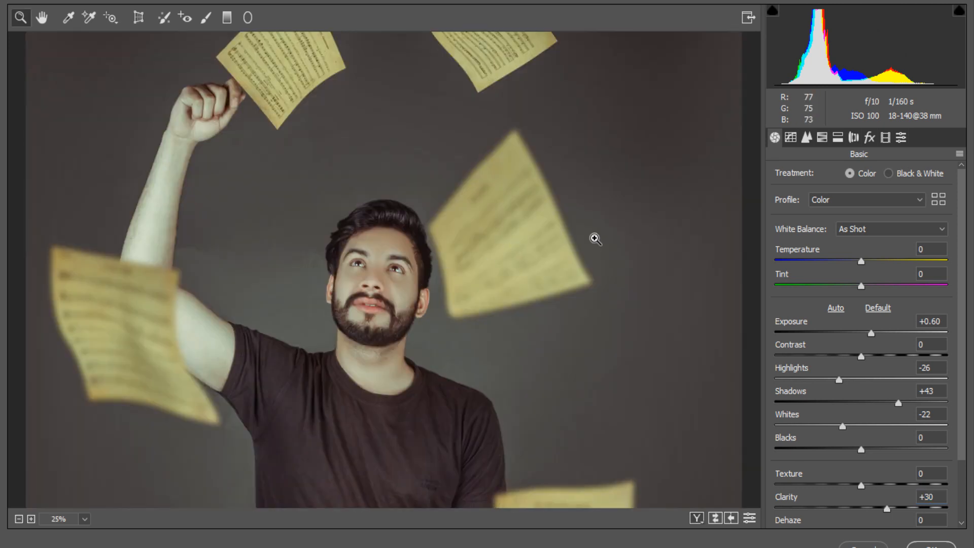
click(806, 138)
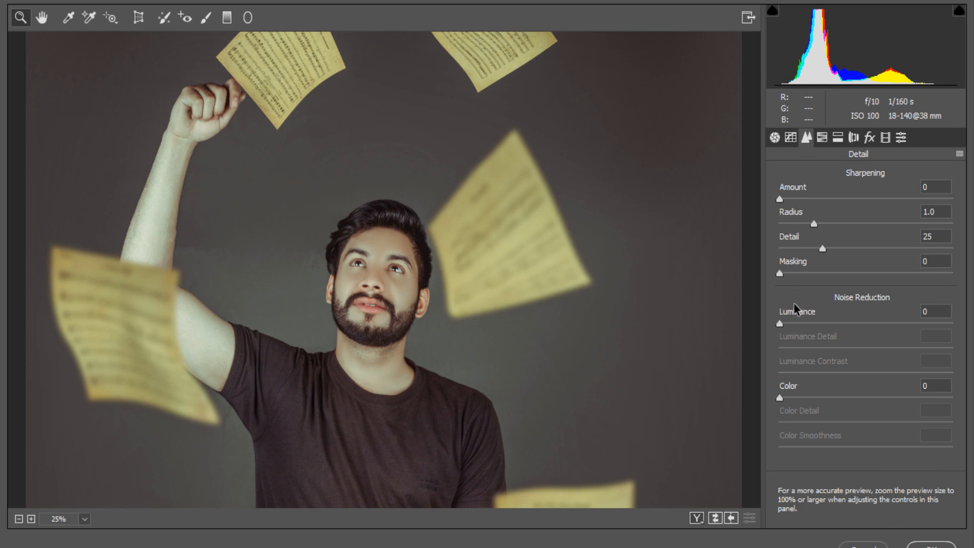
drag(795, 324, 831, 324)
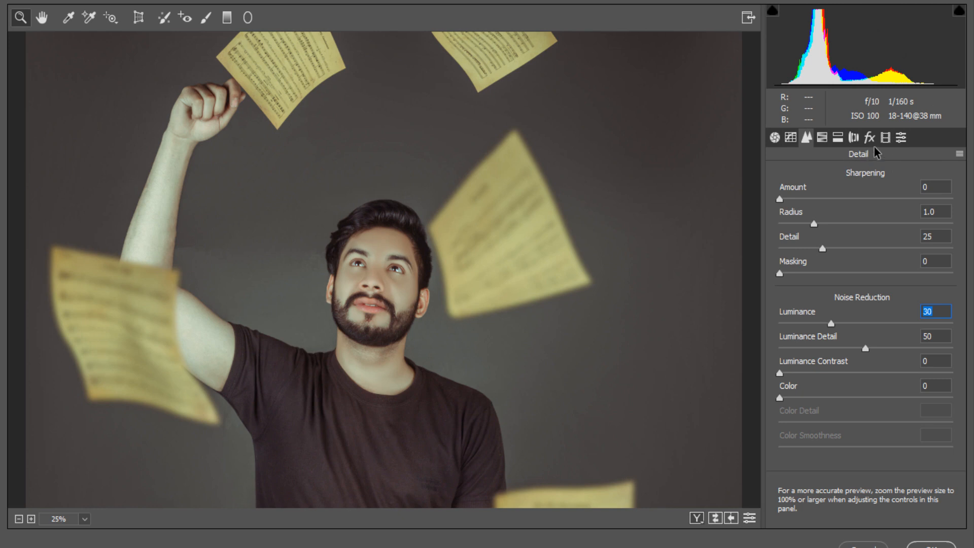
Step: In Calibration, set Blue Primary Saturation to +47 and Hue to -33, Red Primary Hue to +18 and Green Primary Hue to +12
click(885, 137)
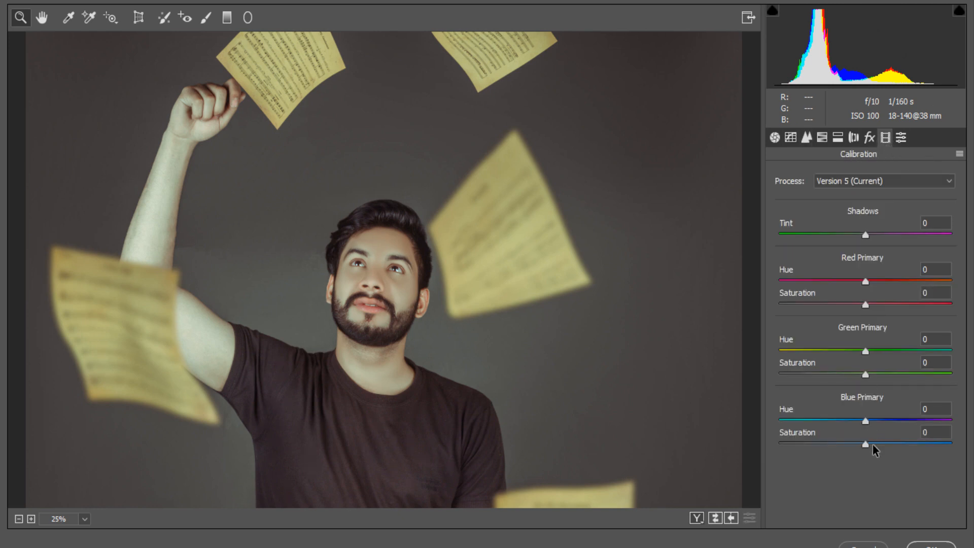
click(906, 443)
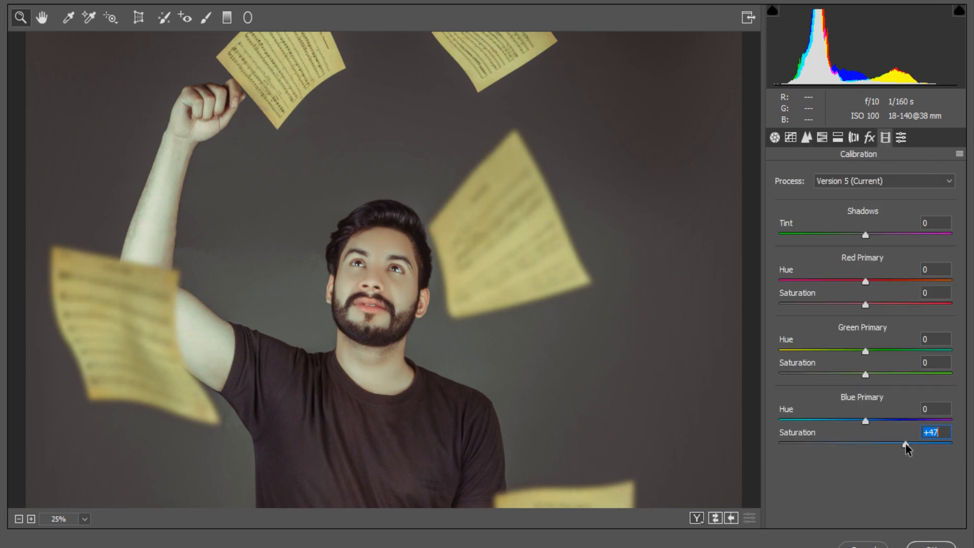
drag(865, 420, 838, 421)
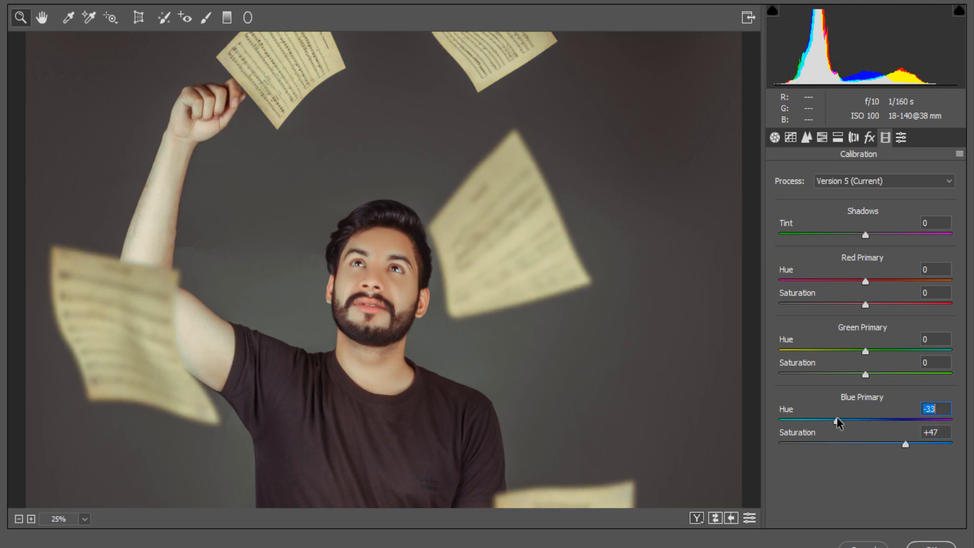
drag(866, 282, 881, 282)
drag(865, 351, 873, 350)
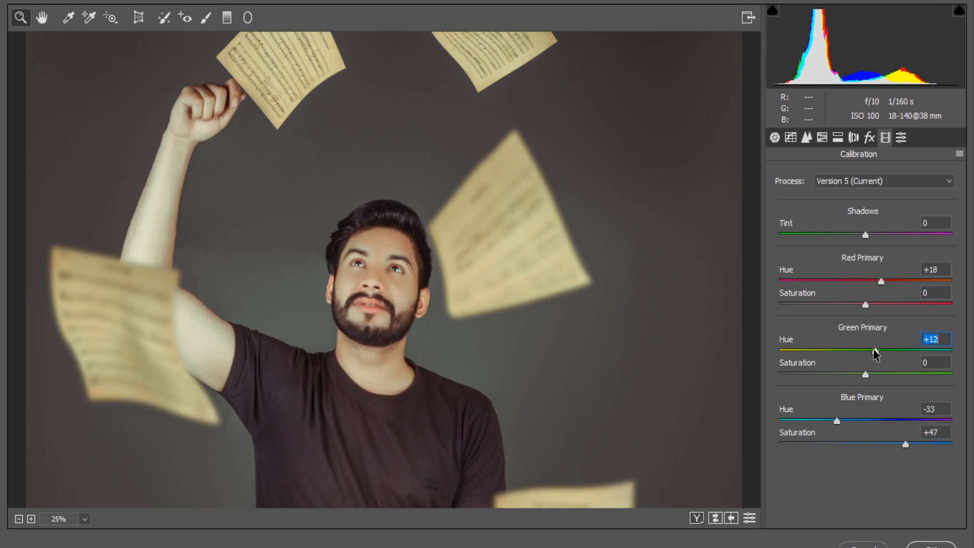
Step: Compare the image with and without the colour grading, and apply the Camera Raw Filter to the layer
right_click(304, 206)
click(385, 299)
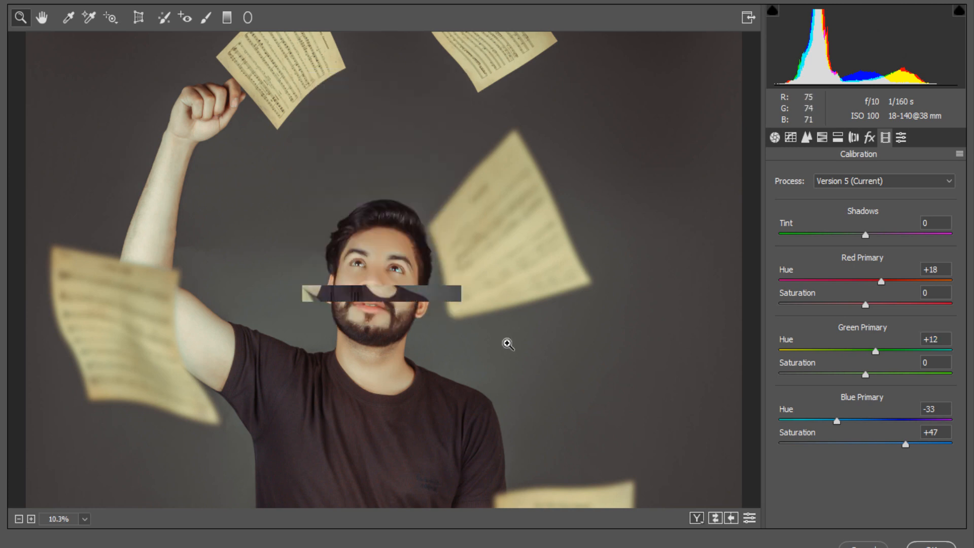
key(backslash)
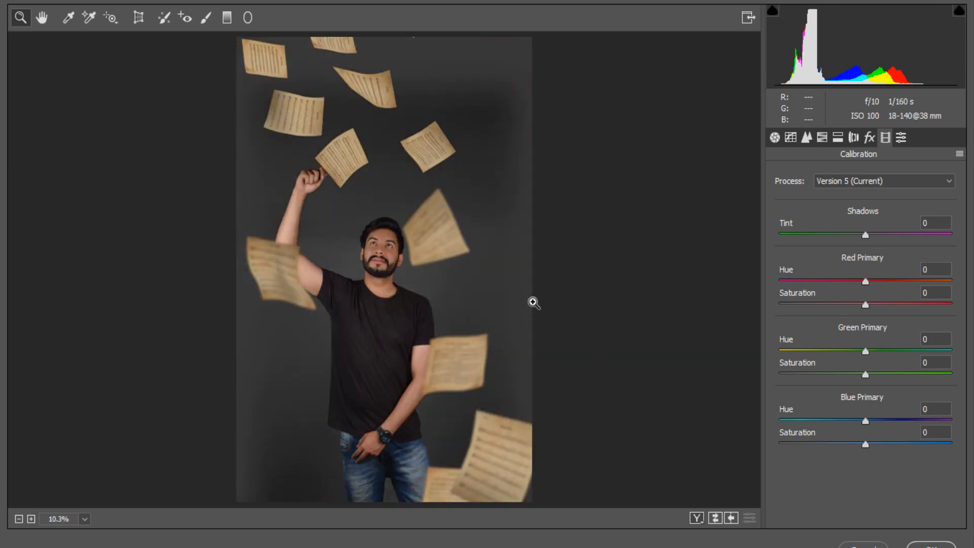
key(backslash)
key(backslash)
key(ctrl+plus)
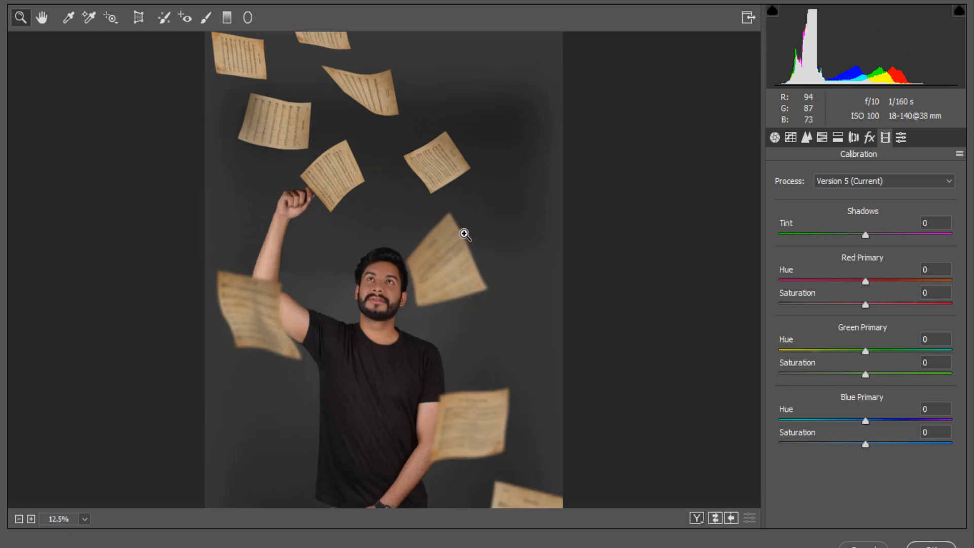
key(backslash)
key(backslash)
key(backslash)
key(backslash)
key(backslash)
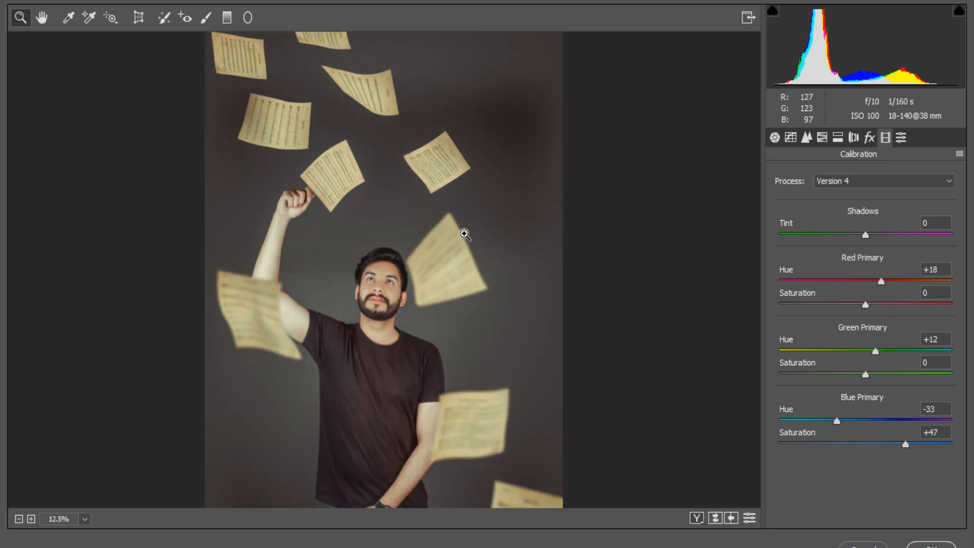
key(backslash)
key(backslash)
key(backslash)
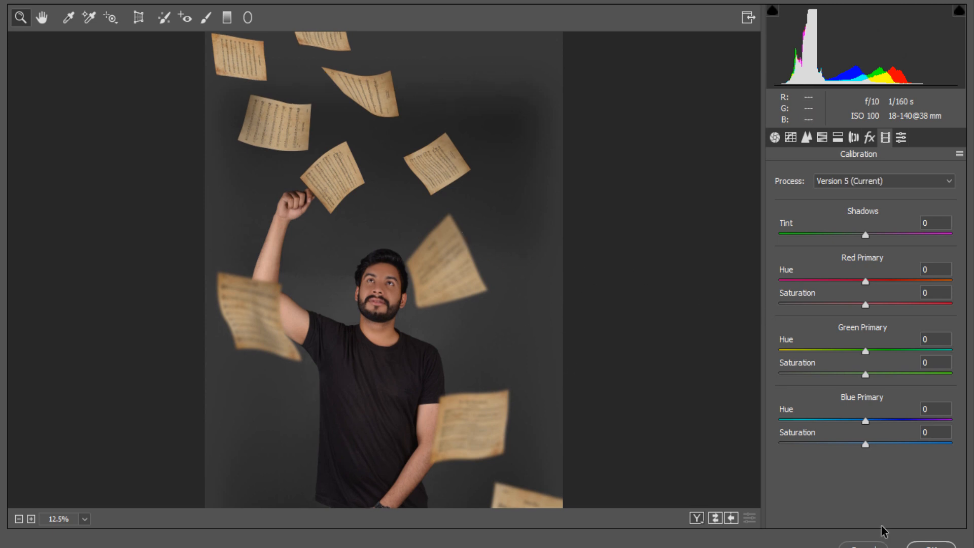
key(backslash)
click(931, 545)
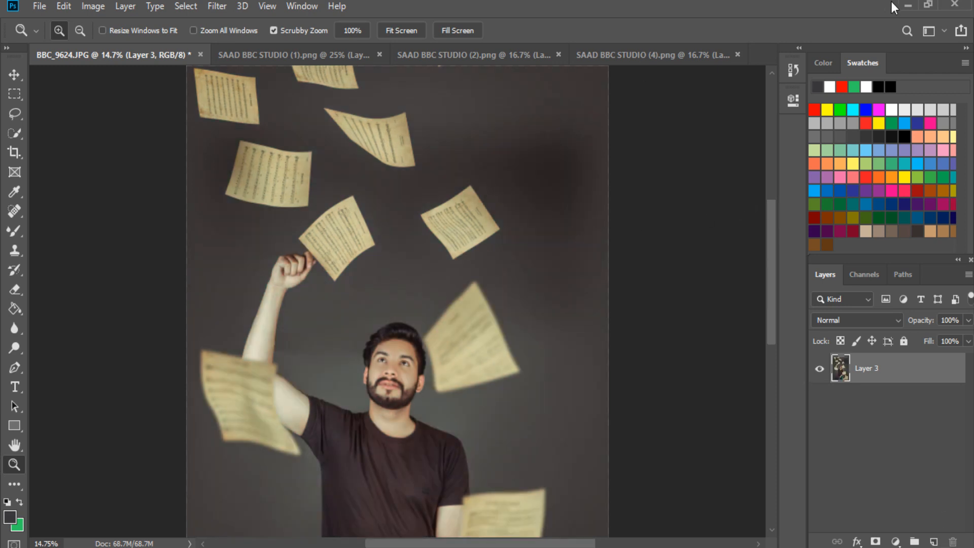
Step: Switch to the desktop and open the Flying Papers folder in File Explorer
click(908, 5)
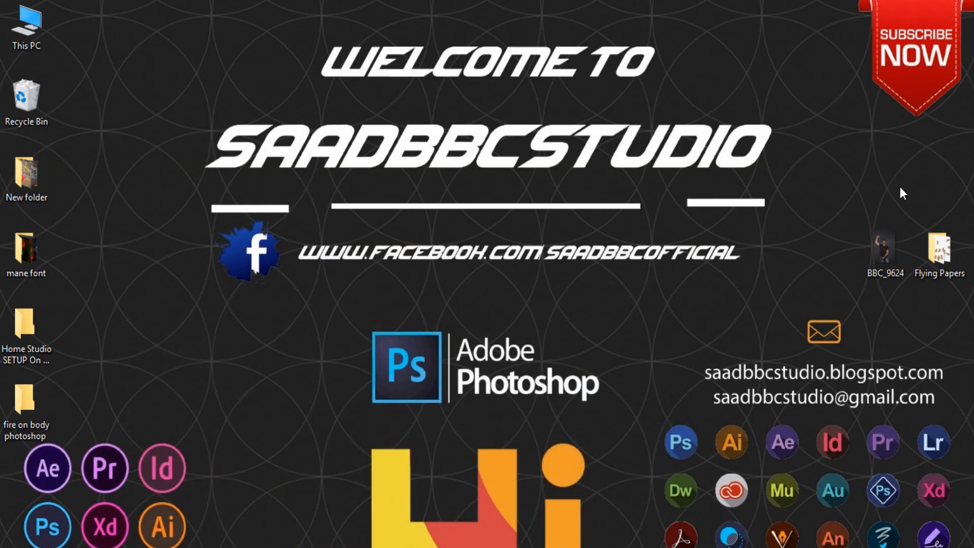
double_click(947, 253)
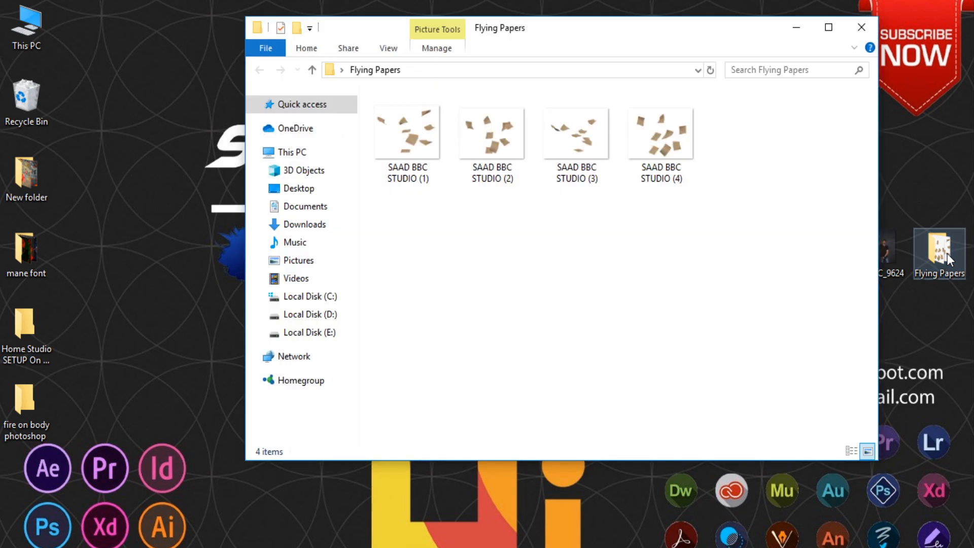